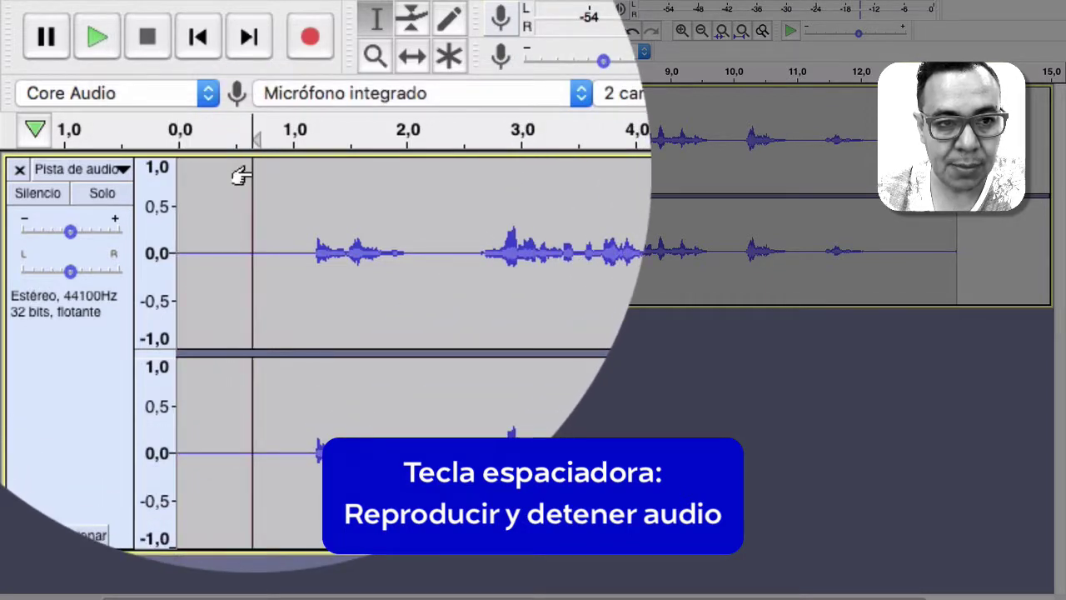
Play the start of the recorded audio track and stop playback.
key("space")
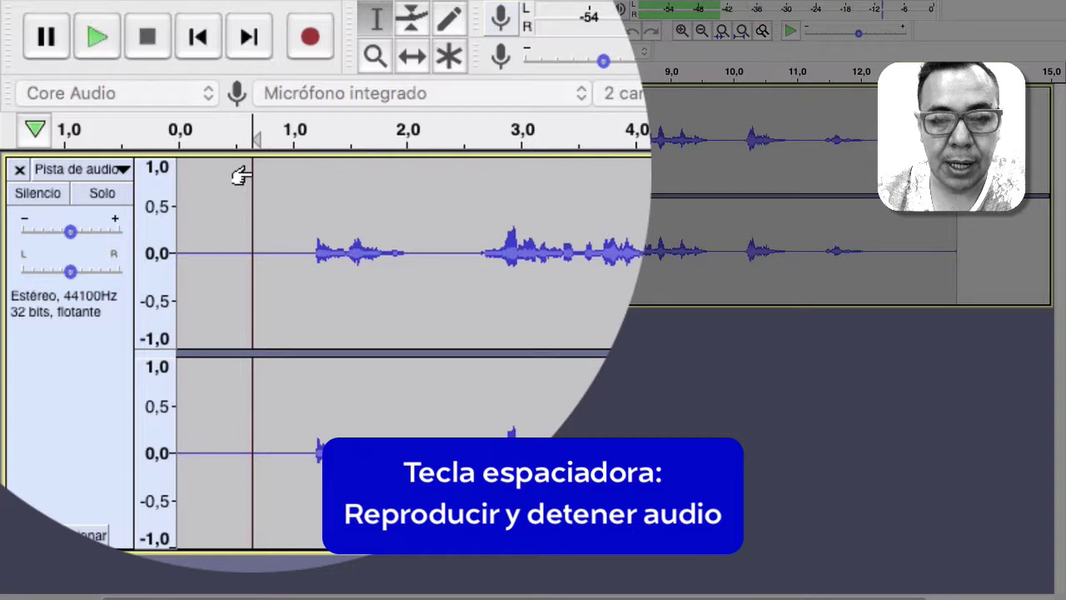
key("space")
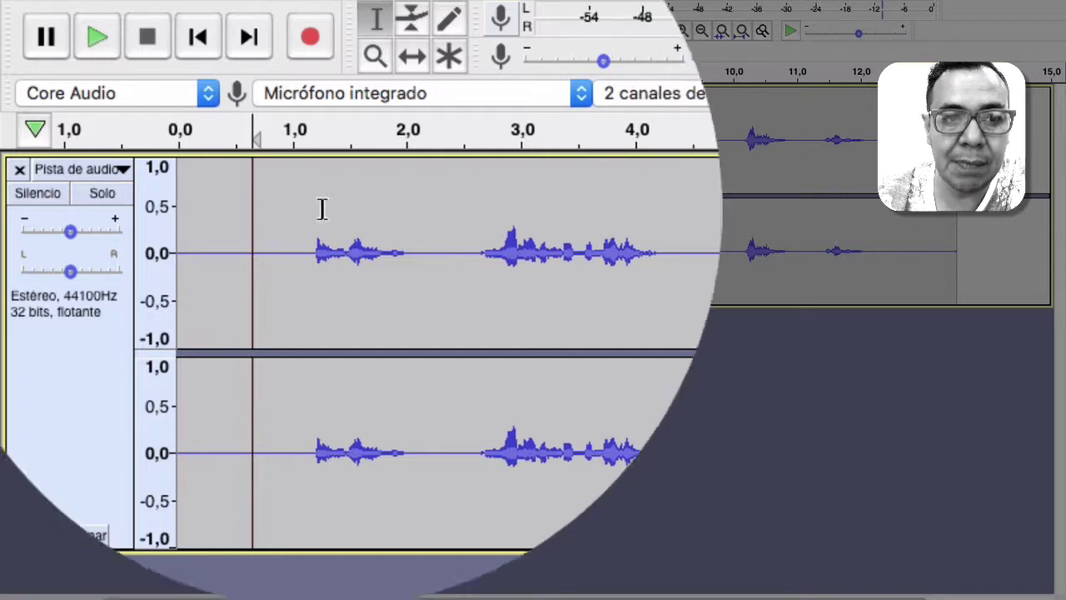
Magnify the timeline around 4 to 5 s with the Zoom tool and zoom back out past the initial scale.
left_click(374, 56)
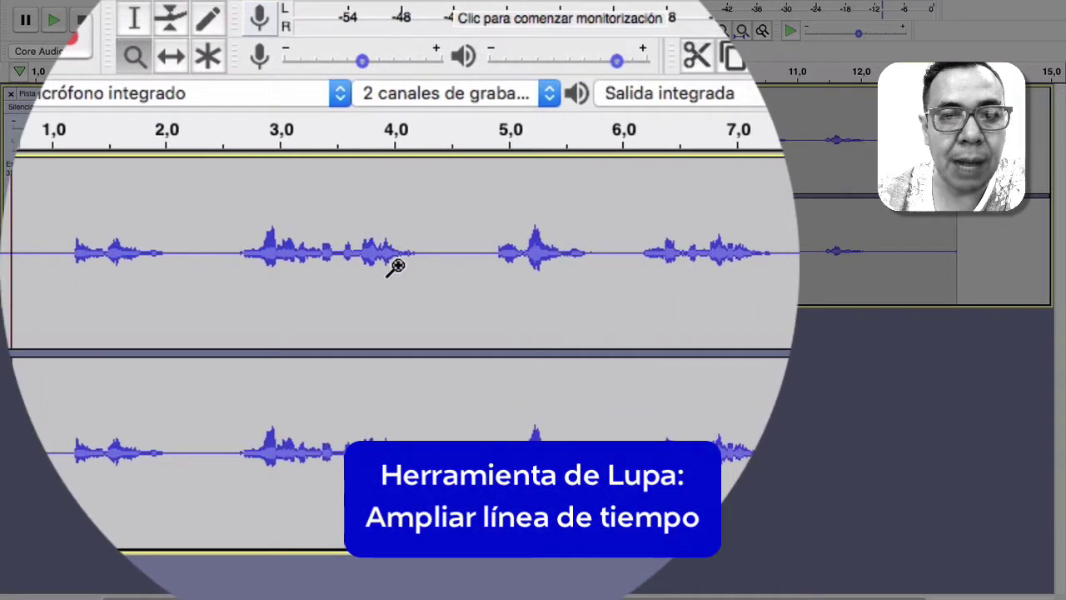
left_click(416, 291)
left_click(444, 304)
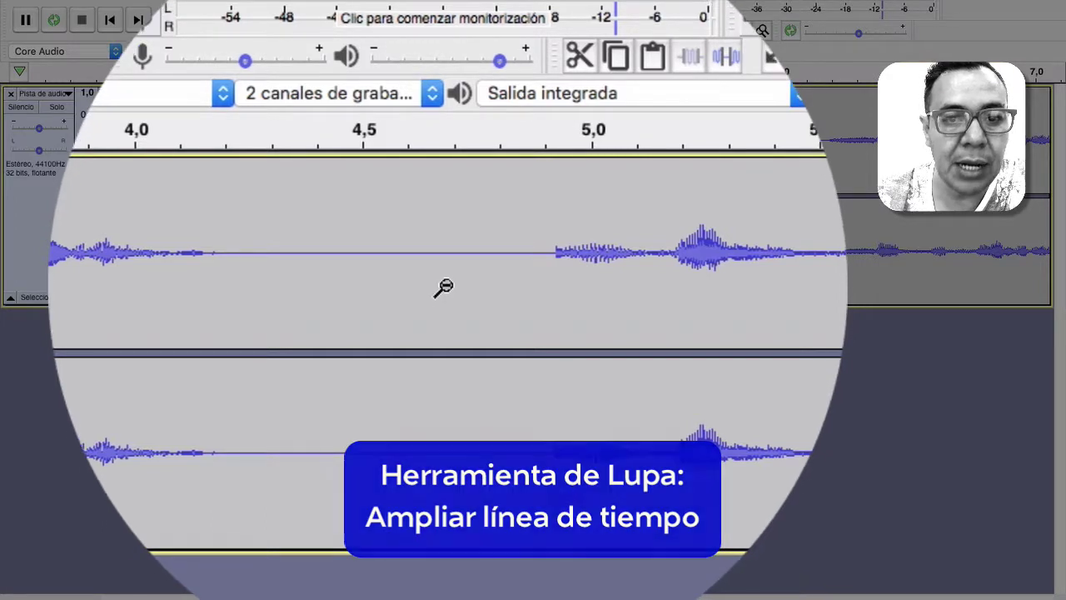
left_click(444, 287, "shift")
left_click(444, 287, "shift")
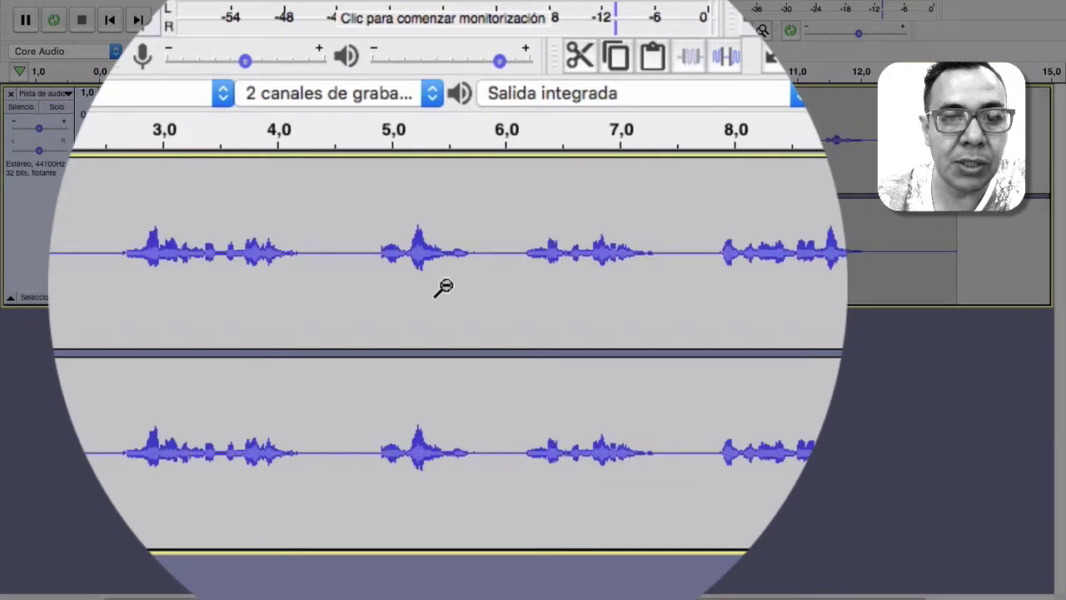
left_click(443, 287, "shift")
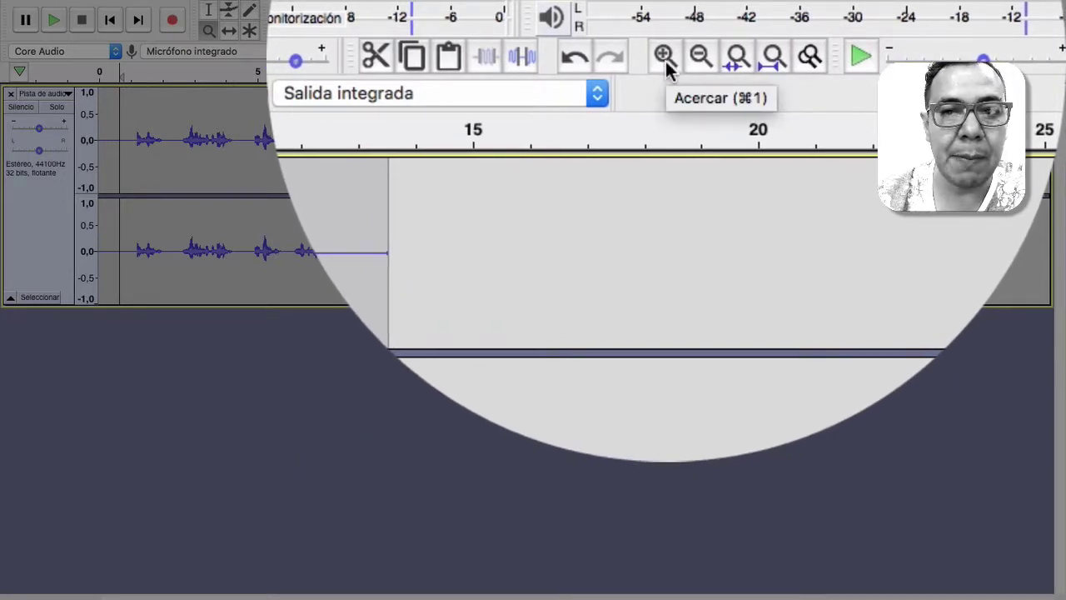
Zoom the timeline in and back out with the zoom commands until it spans about one minute.
left_click(665, 64)
left_click(665, 60)
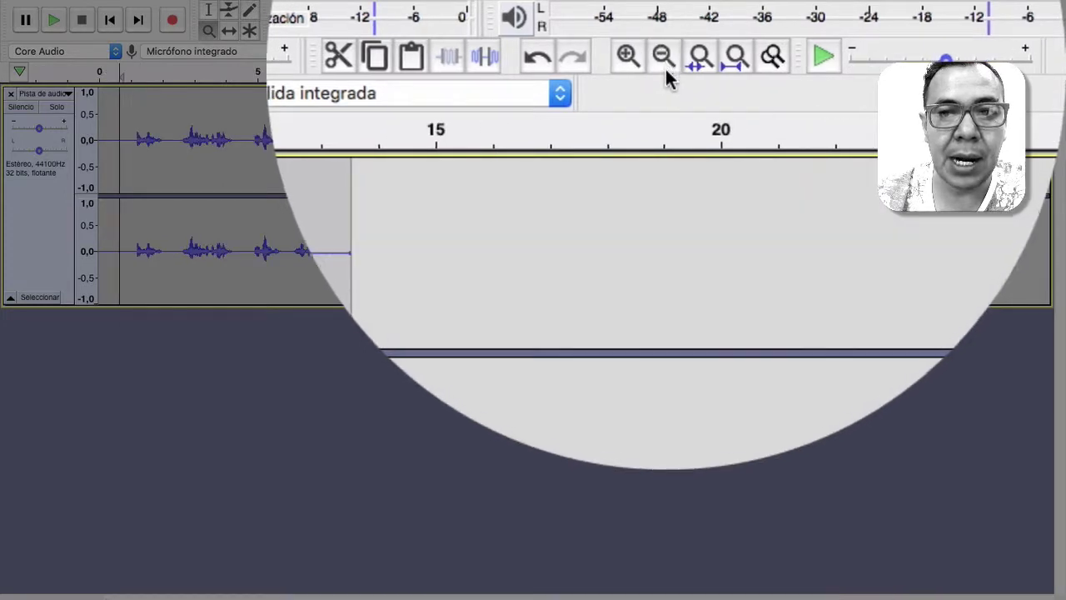
left_click(665, 57)
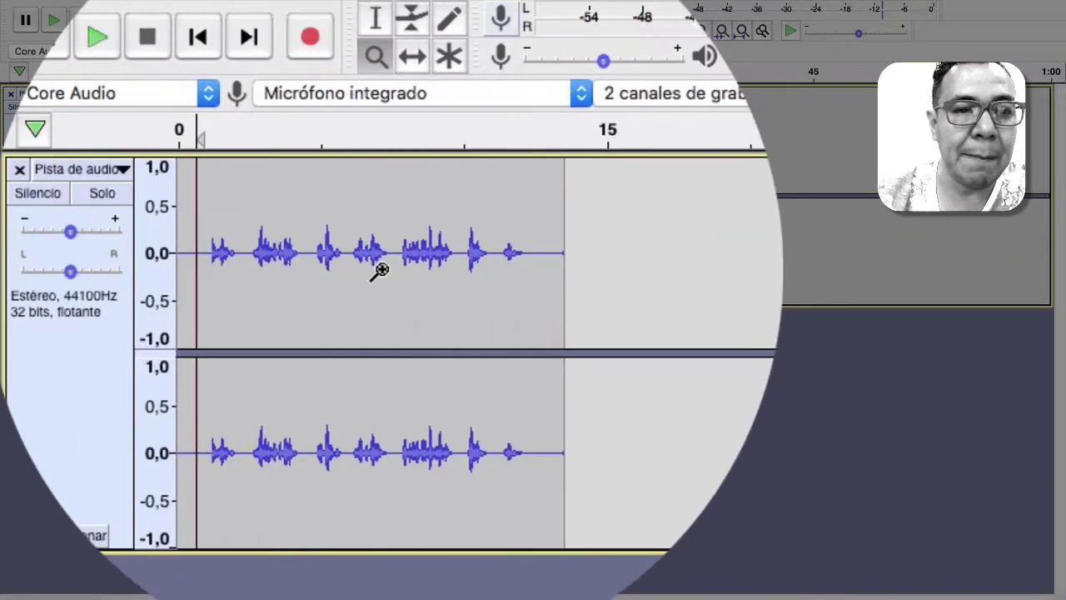
Shift the audio clip along the track with the Time Shift tool so it starts at about 1.2 s.
left_click(403, 60)
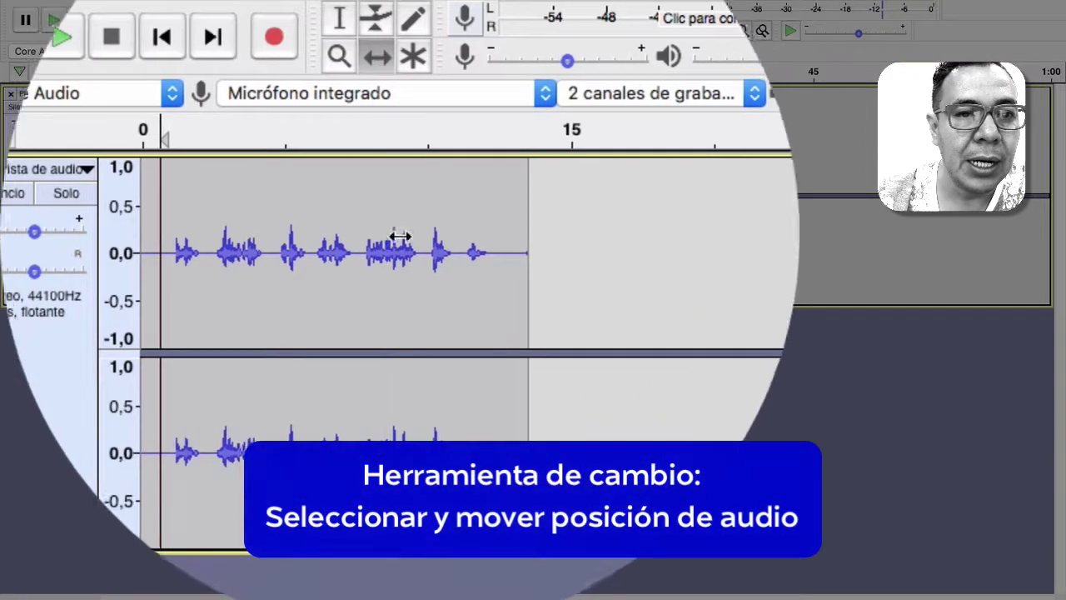
left_click_drag(397, 227, 398, 67)
Add volume points along the clip with the Envelope tool, lowering its end and varying the level across the earlier phrases.
left_click(390, 20)
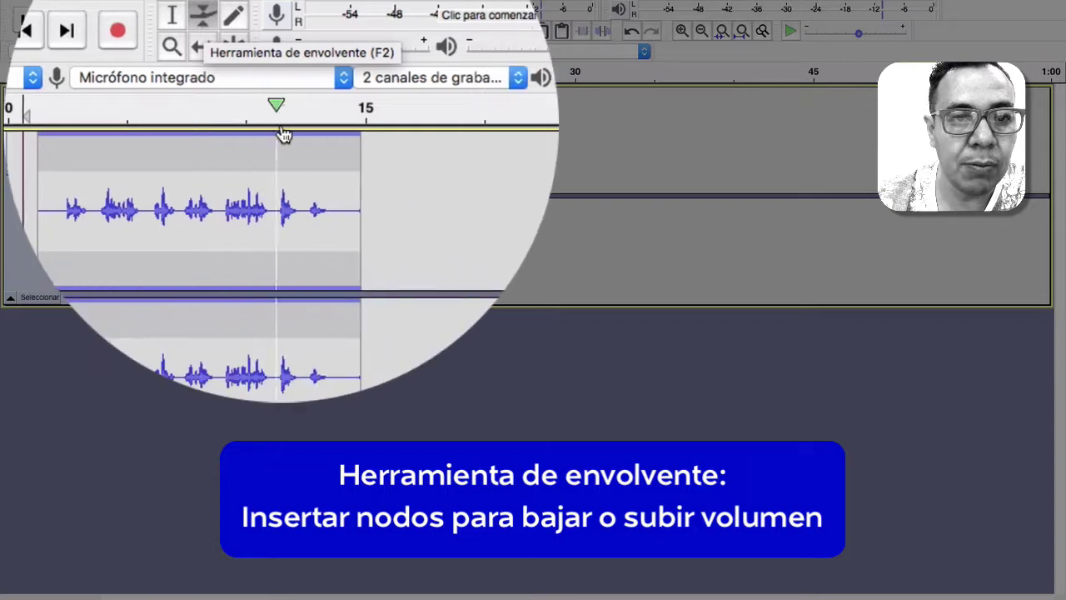
left_click(285, 134)
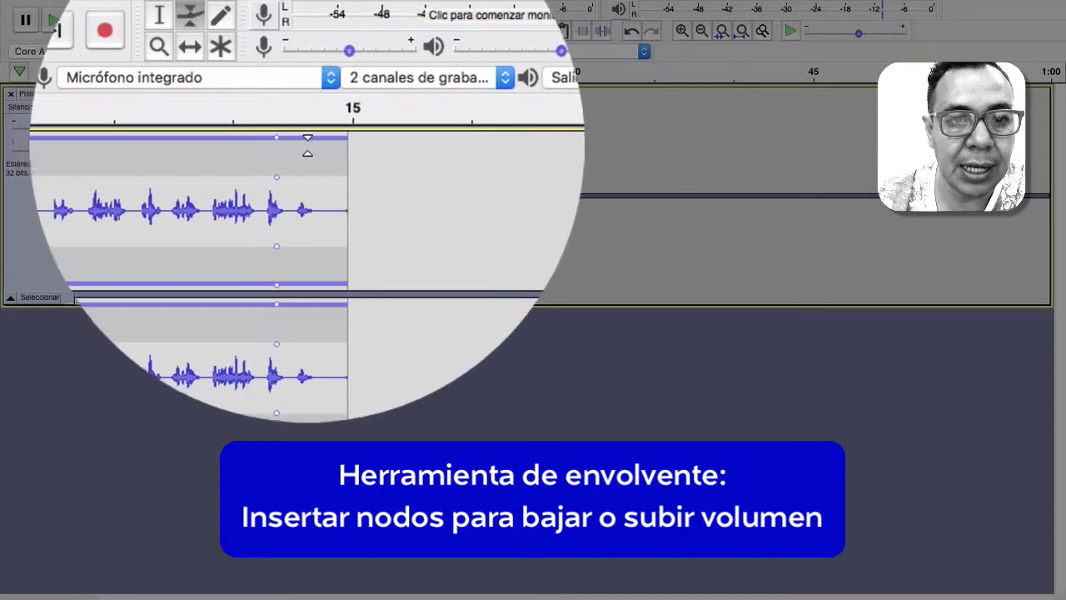
left_click_drag(320, 145, 325, 185)
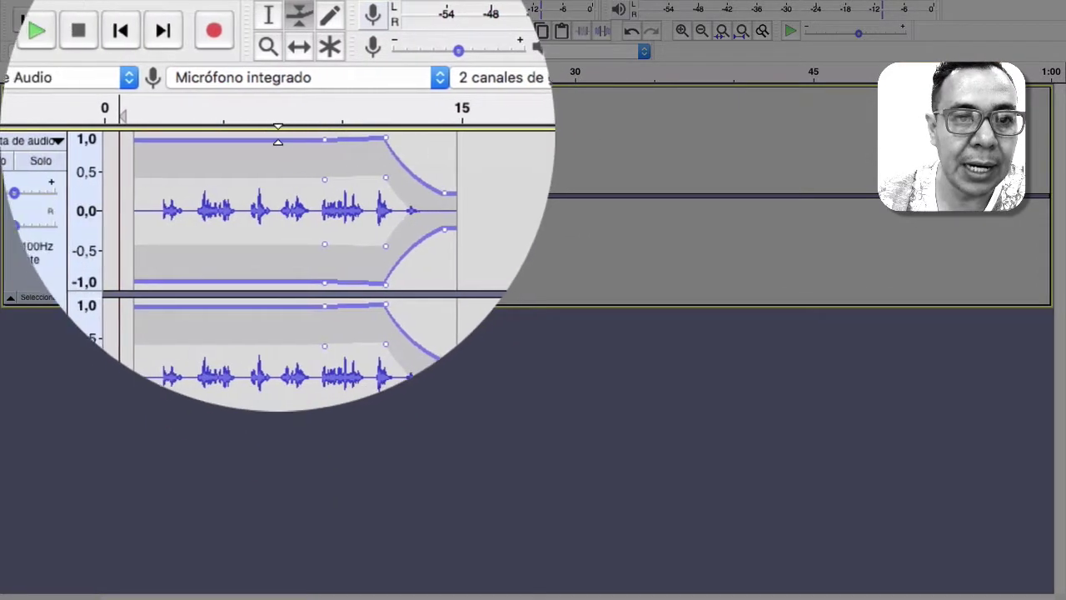
left_click_drag(278, 140, 237, 148)
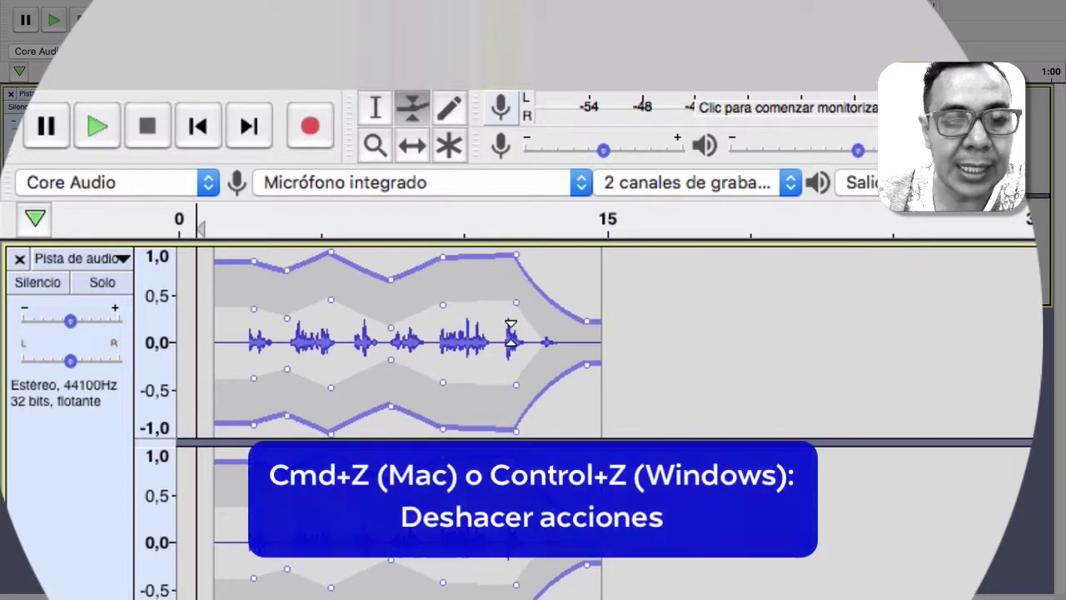
Undo all the envelope edits on the clip.
key("super+z")
key("super+z")
key("super+z")
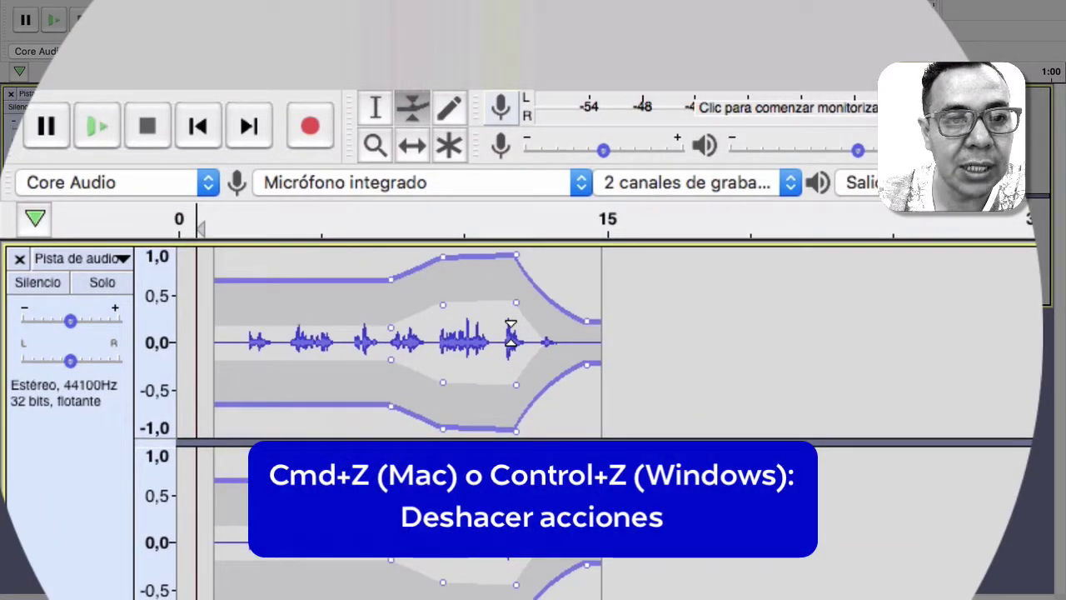
key("super+z")
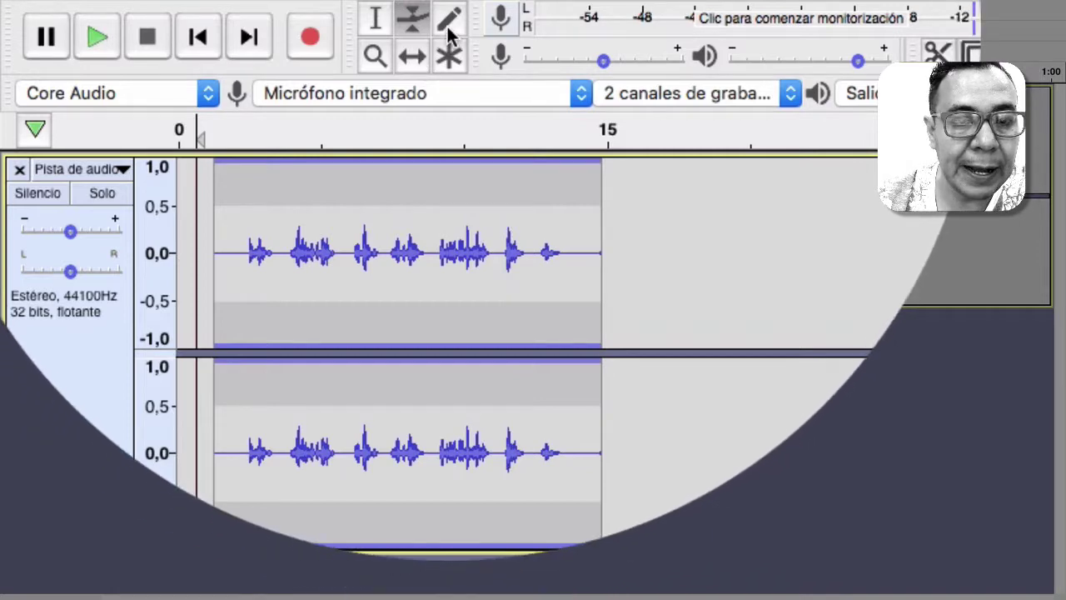
Raise the whole clip's volume with an envelope point near 10 s using the Multi-Tool, and play the result from about 4 s.
left_click(448, 25)
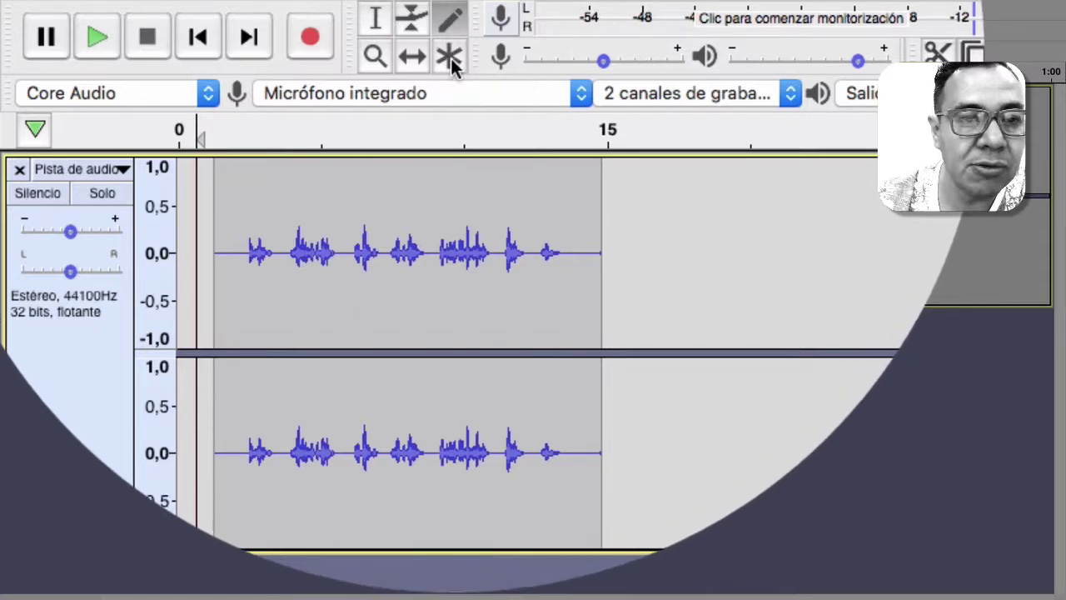
left_click(452, 62)
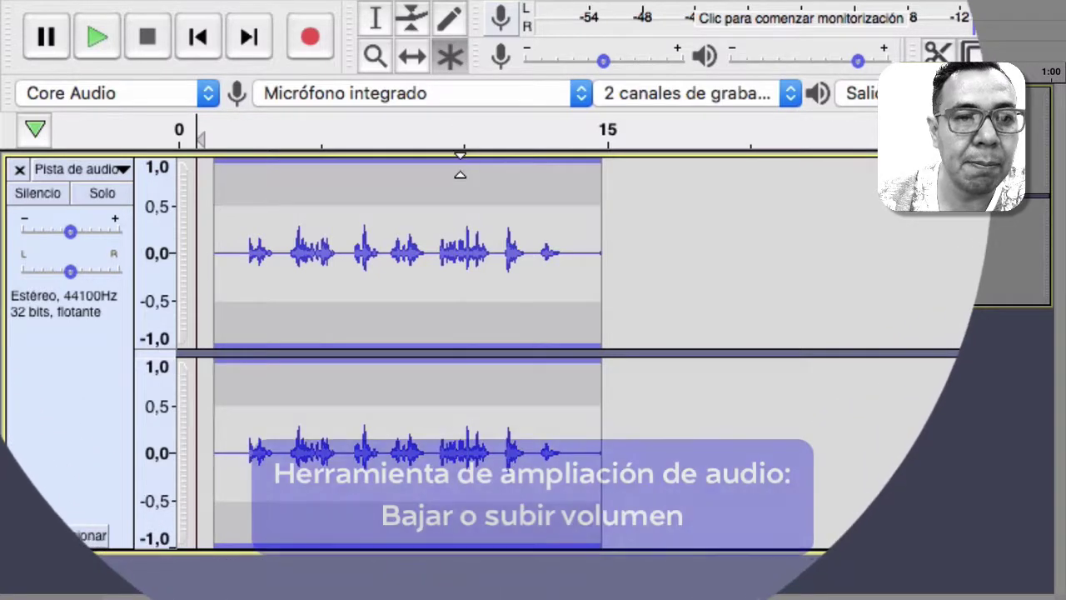
mouse_move(459, 169)
left_mouse_down()
mouse_move(463, 208)
mouse_move(467, 178)
left_mouse_up()
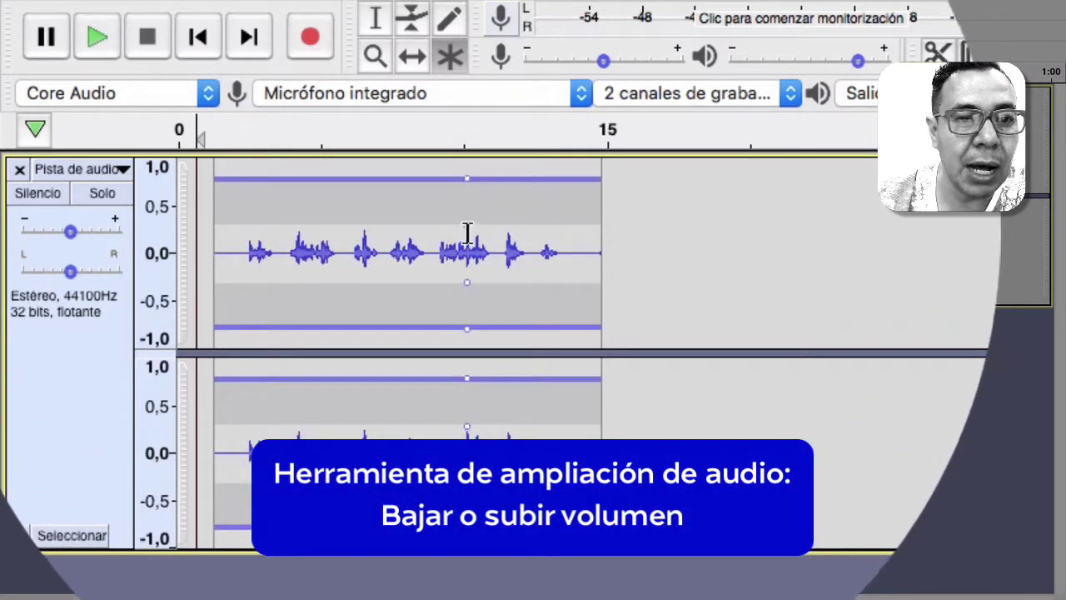
left_click_drag(467, 223, 471, 171)
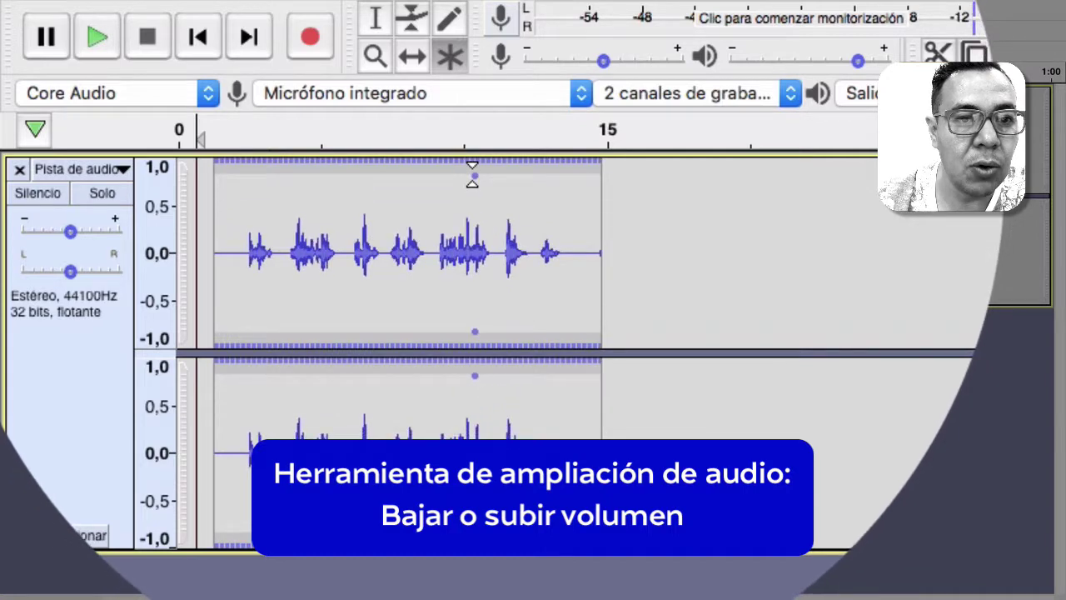
left_click(296, 138)
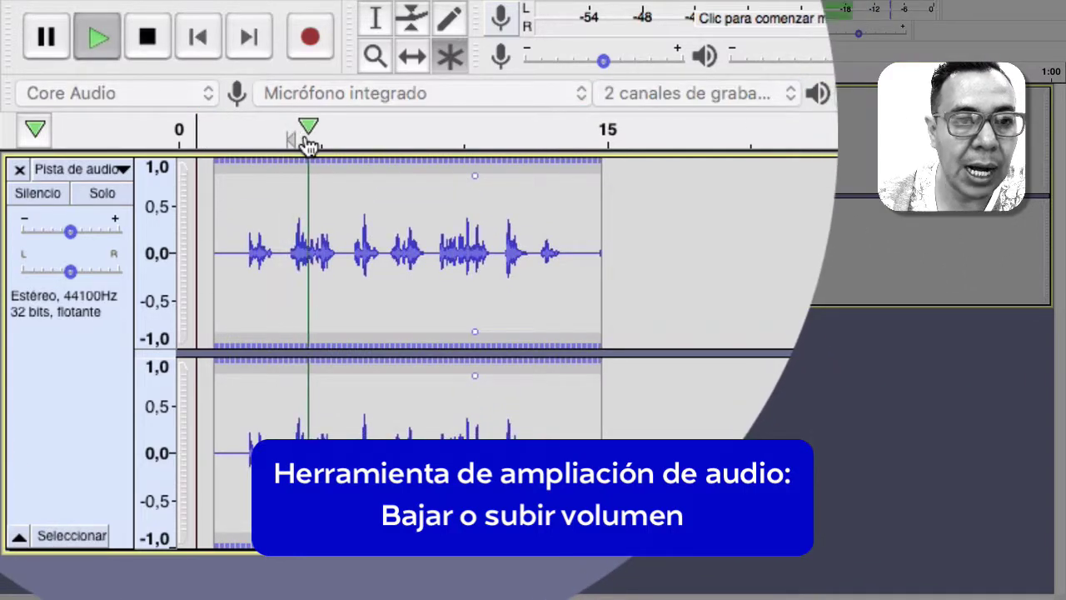
left_click(308, 143)
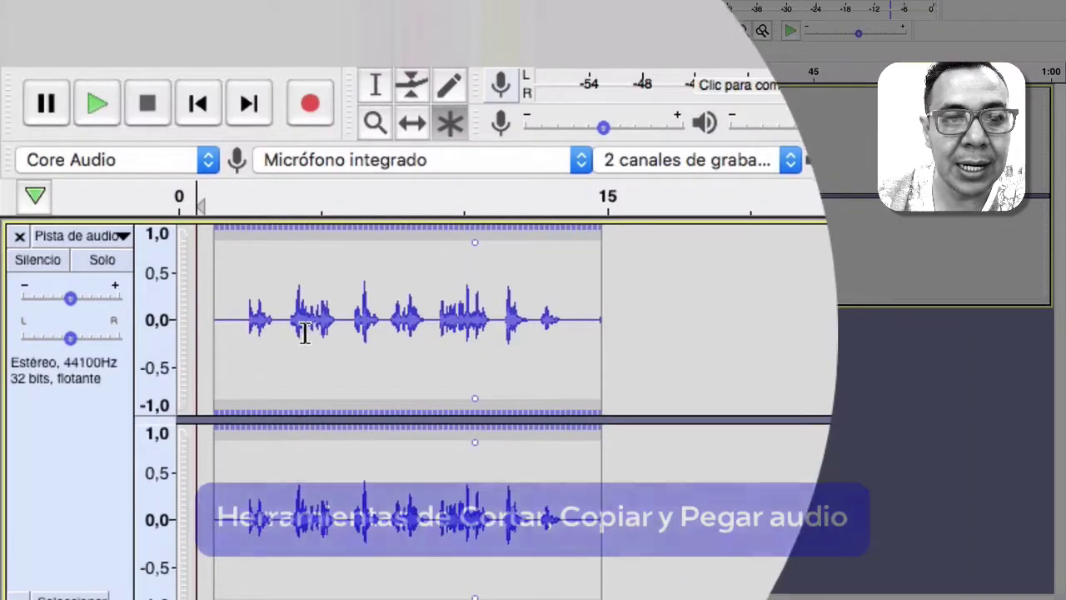
Cut the first spoken fragment from the clip and paste it beyond the clip's end at about 14.5 s.
left_click_drag(274, 333, 238, 327)
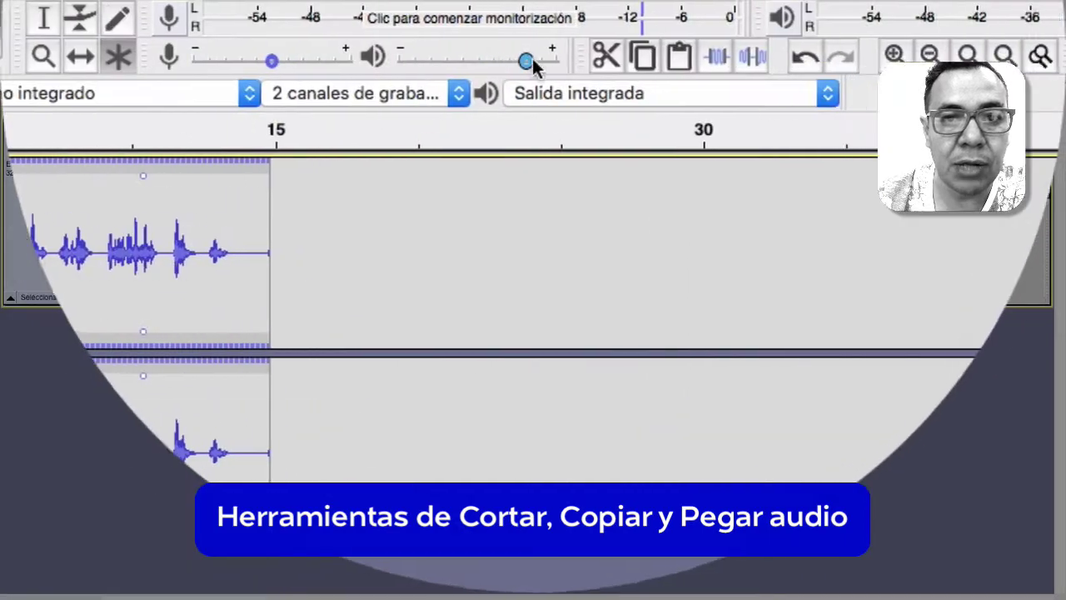
left_click(533, 58)
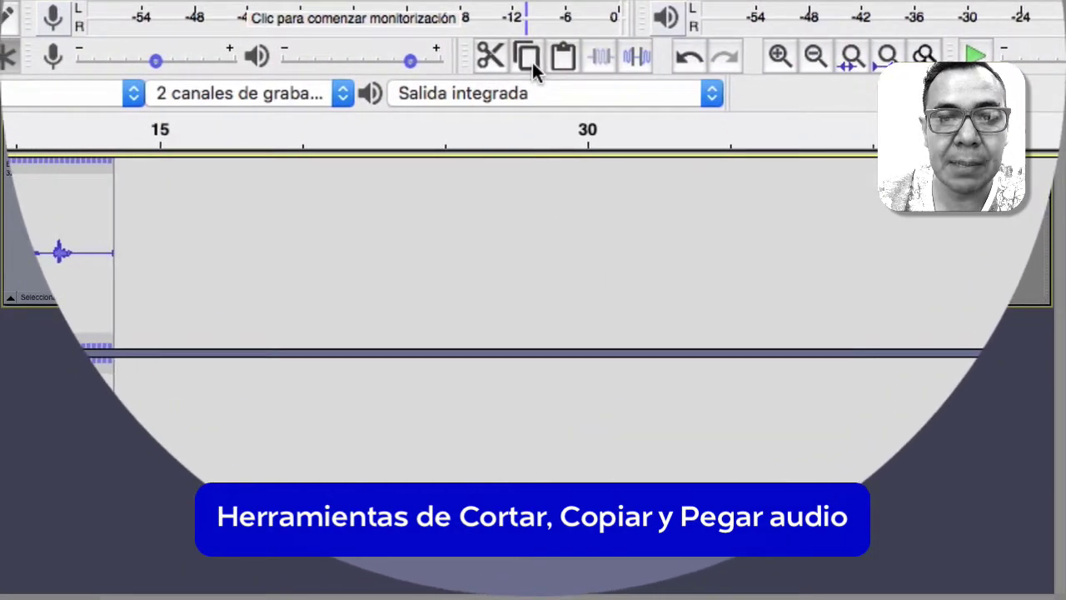
left_click(563, 55)
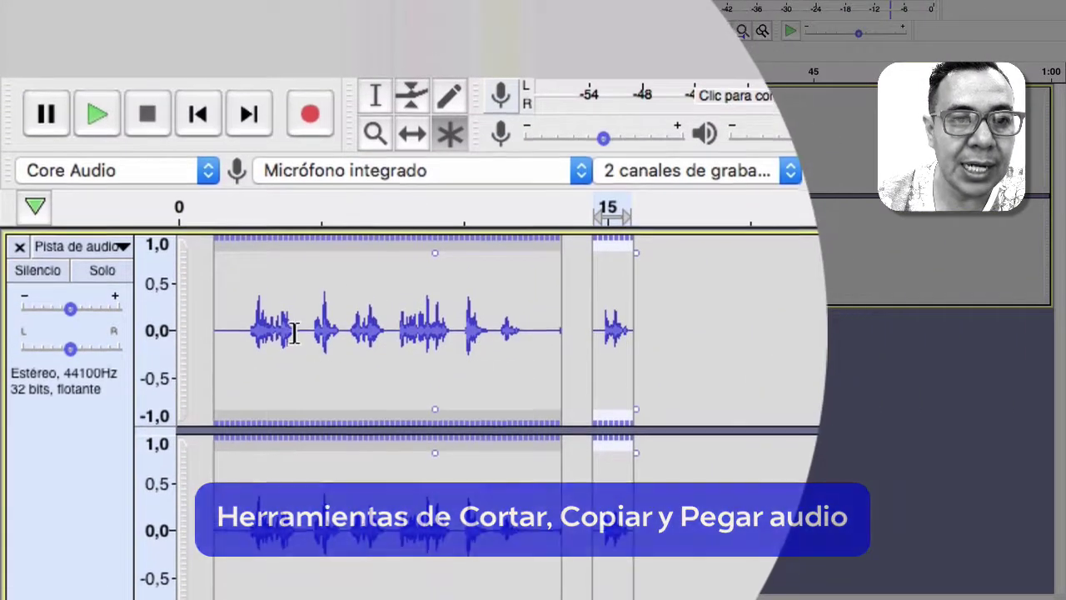
Cut the spoken fragment between about 2.4 and 4.2 s and paste it at about 16.7 s.
left_click_drag(294, 331, 248, 333)
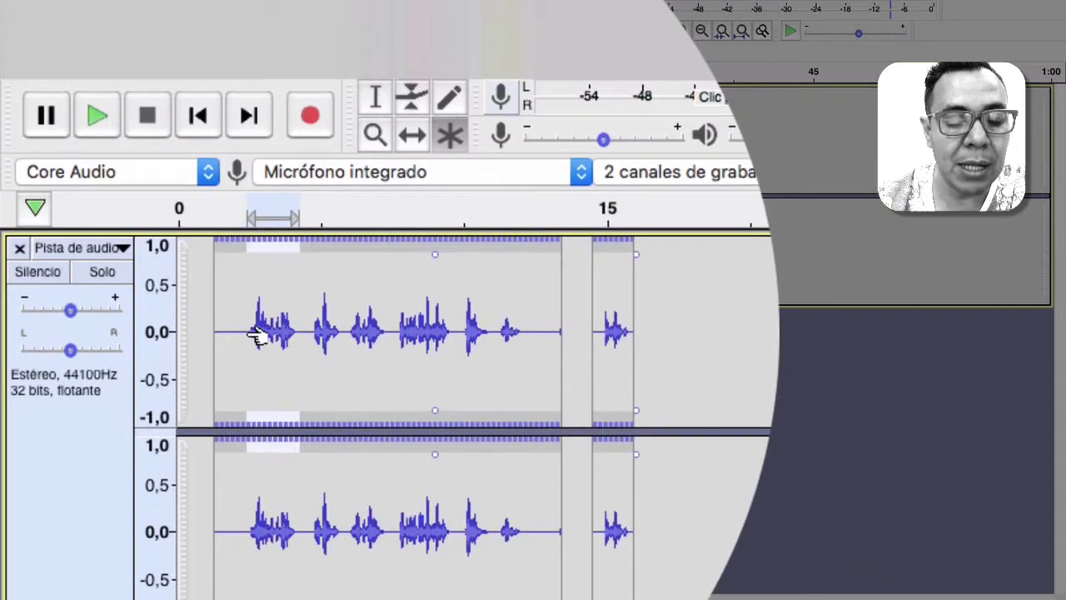
key("Delete")
left_click(657, 333)
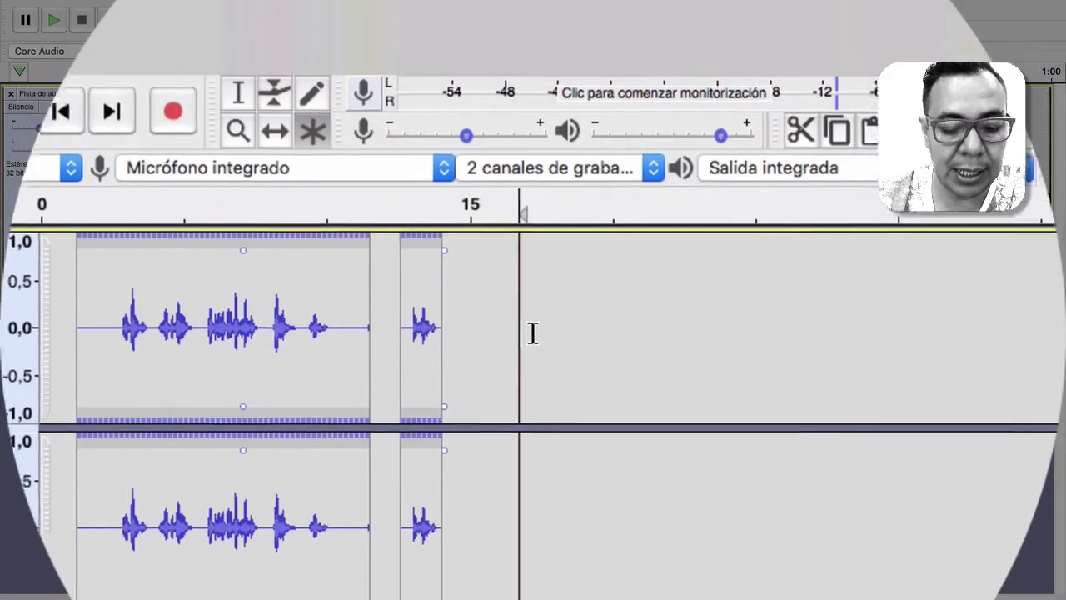
key("super+v")
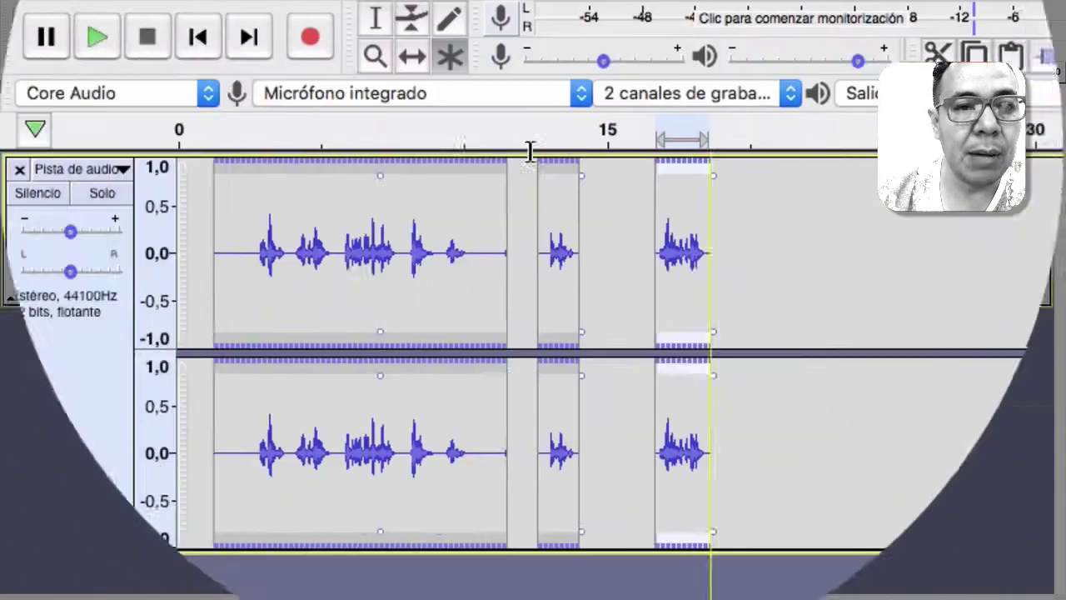
Shift the last pasted clip with the Time Shift tool so it starts at about 17.5 s.
left_click(277, 130)
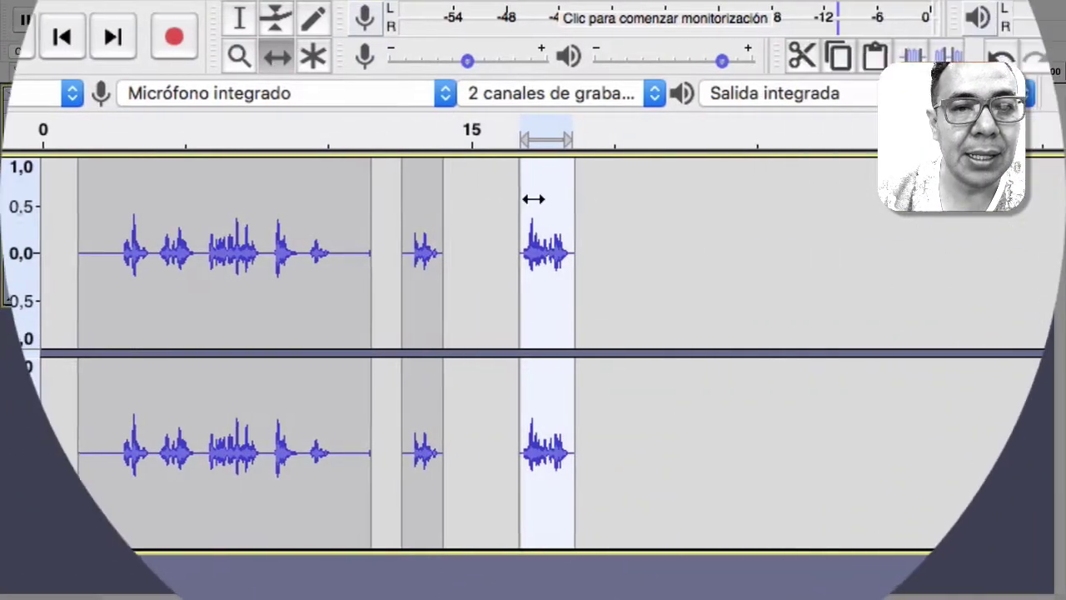
left_click_drag(665, 208, 688, 224)
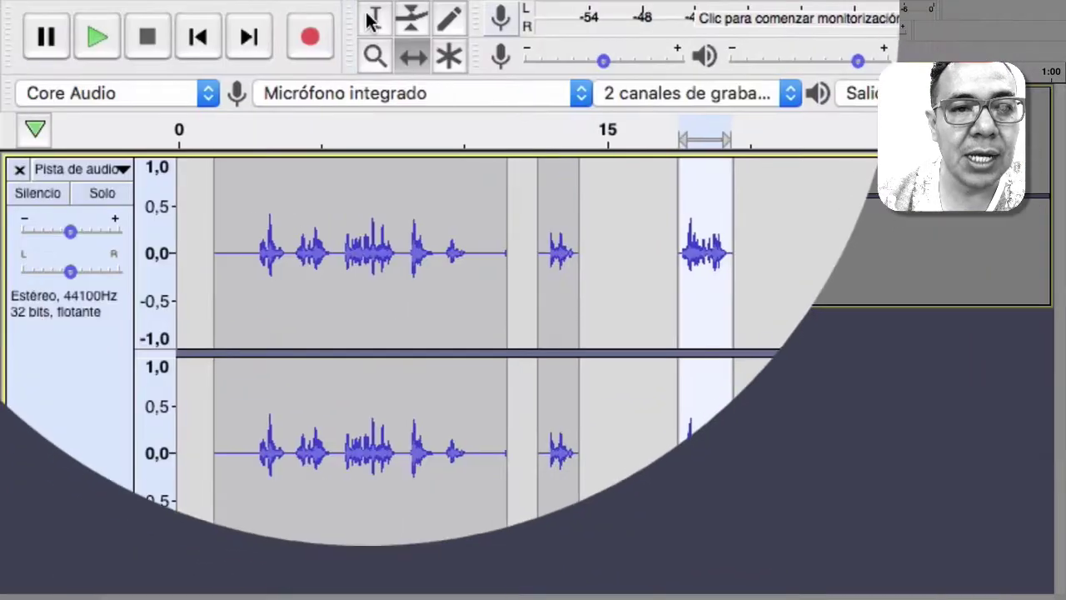
Copy the spoken part of the last clip with the Selection tool and paste the copy at about 20 s.
key("F1")
left_click(436, 306)
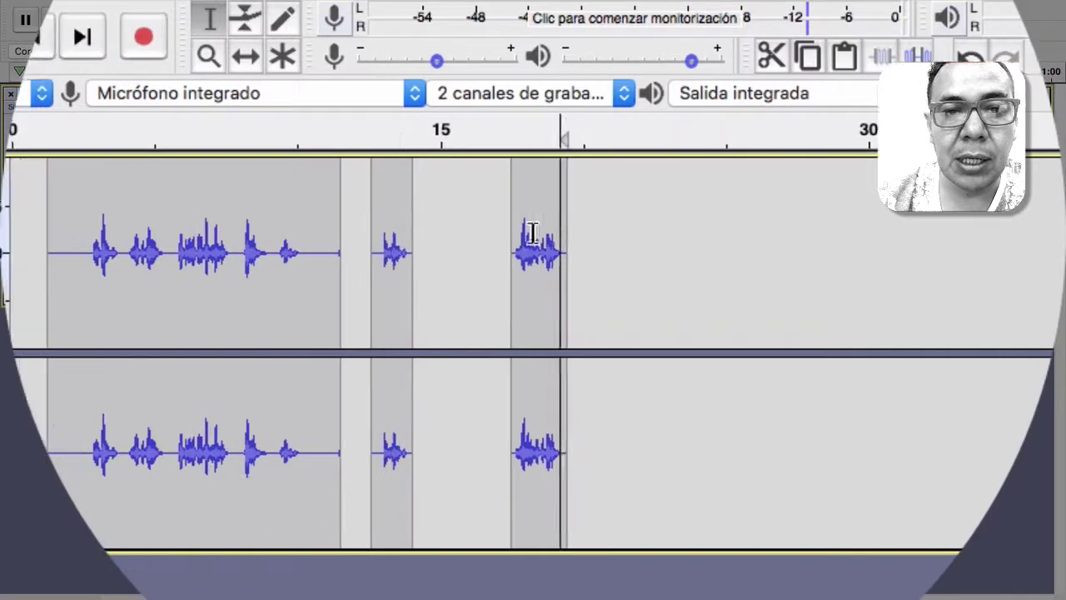
double_click(258, 250)
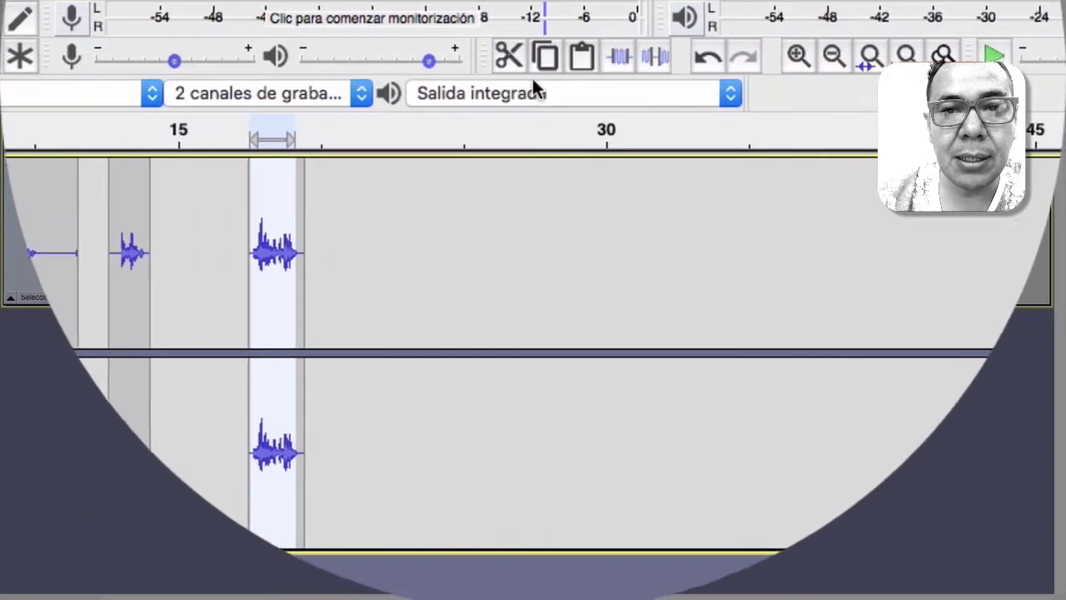
left_click(545, 67)
left_click(321, 224)
left_click(583, 63)
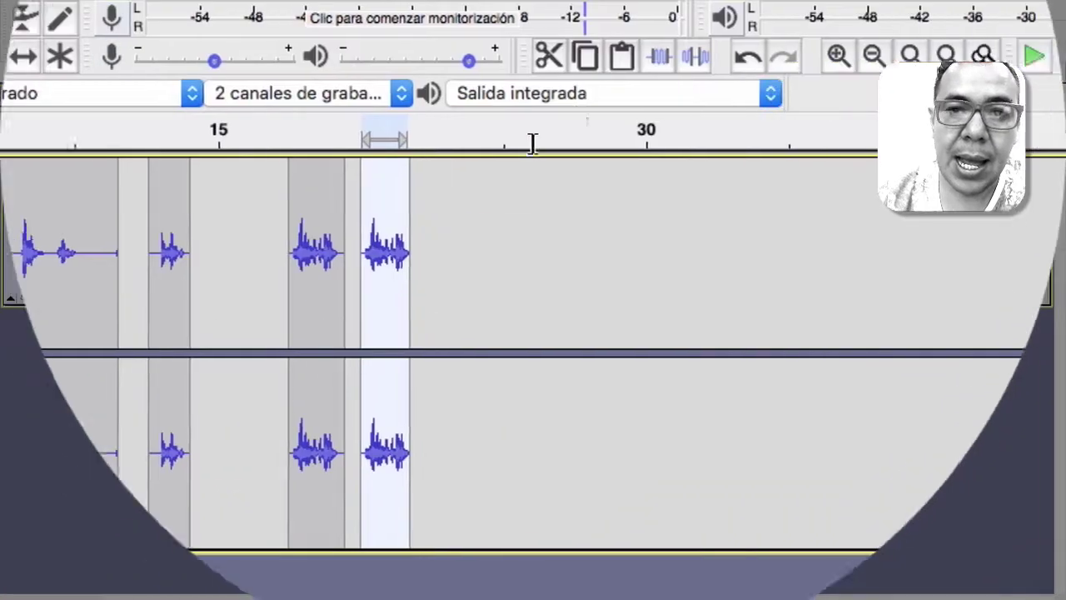
Select the clip starting at about 17.5 s and trim away all audio outside the selection.
left_click(356, 240)
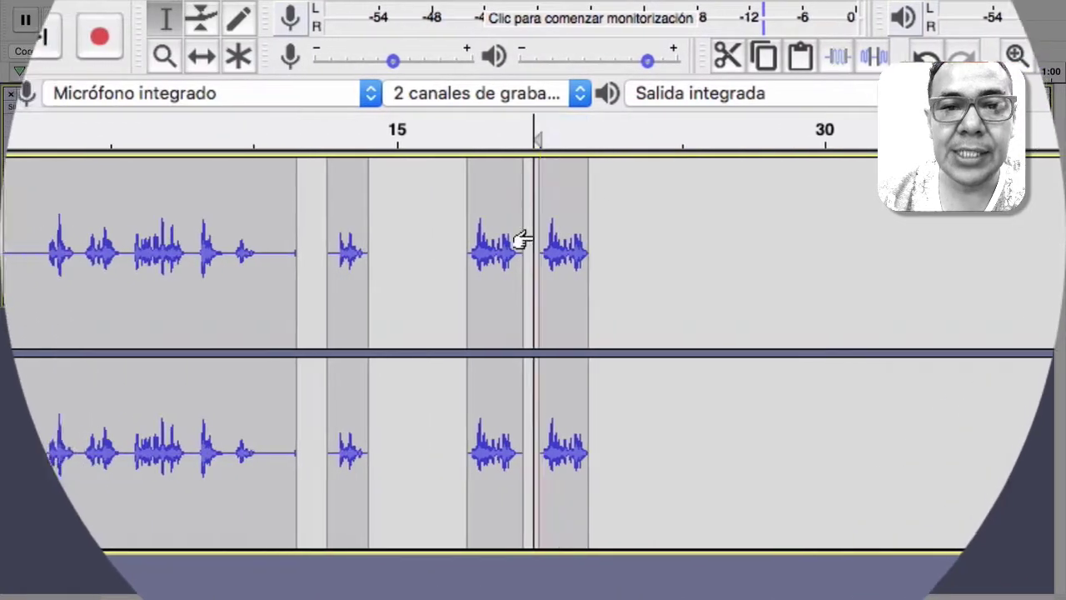
left_click_drag(522, 223, 473, 226)
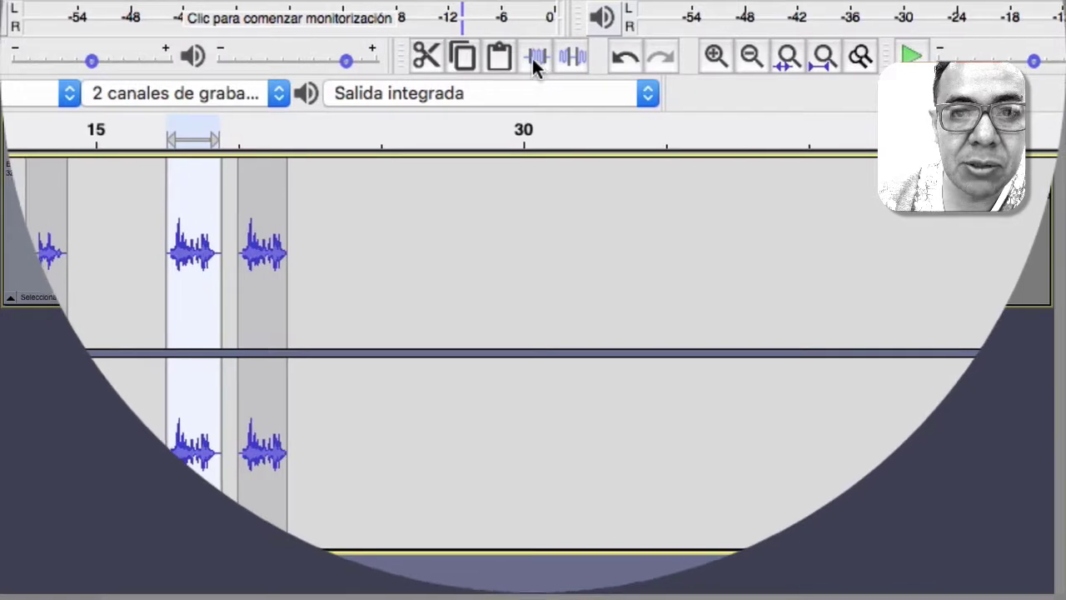
left_click(872, 56)
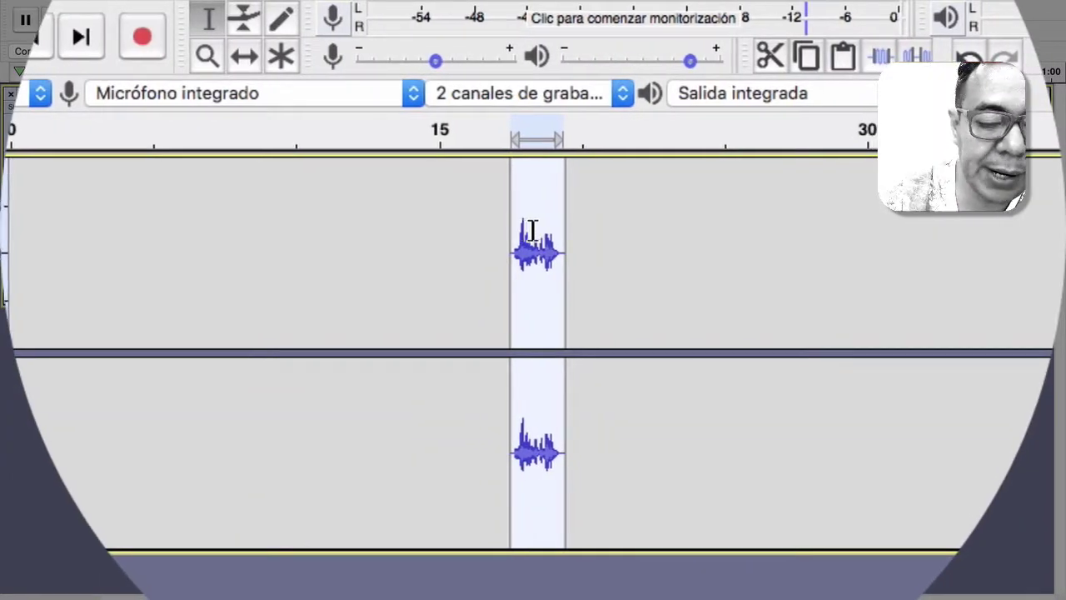
Undo the trim, then select the short clip between about 12.6 and 14 s and silence its audio.
key("super+z")
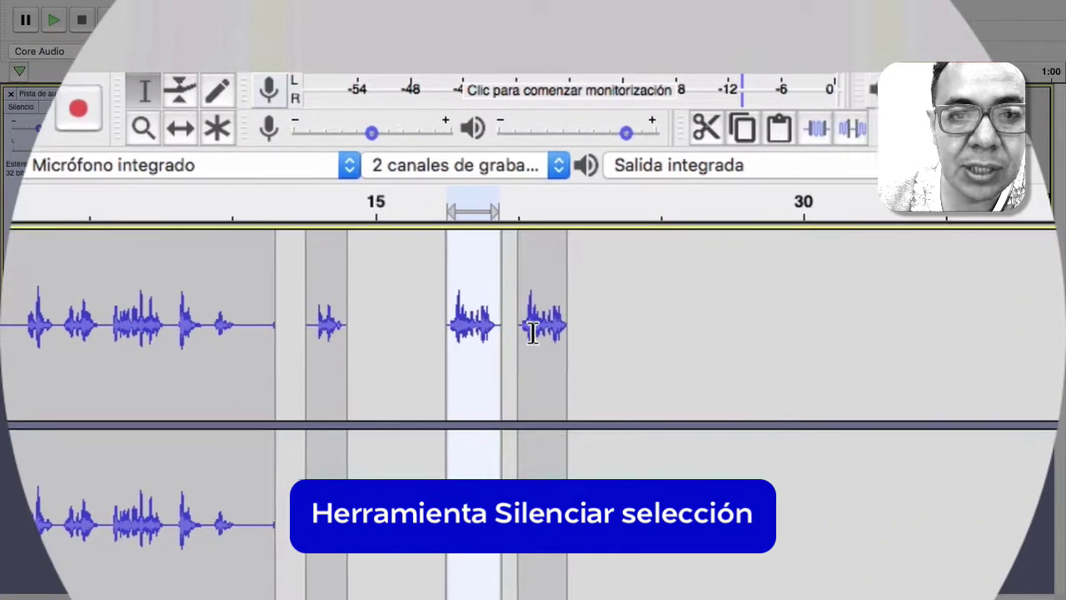
left_click(533, 331)
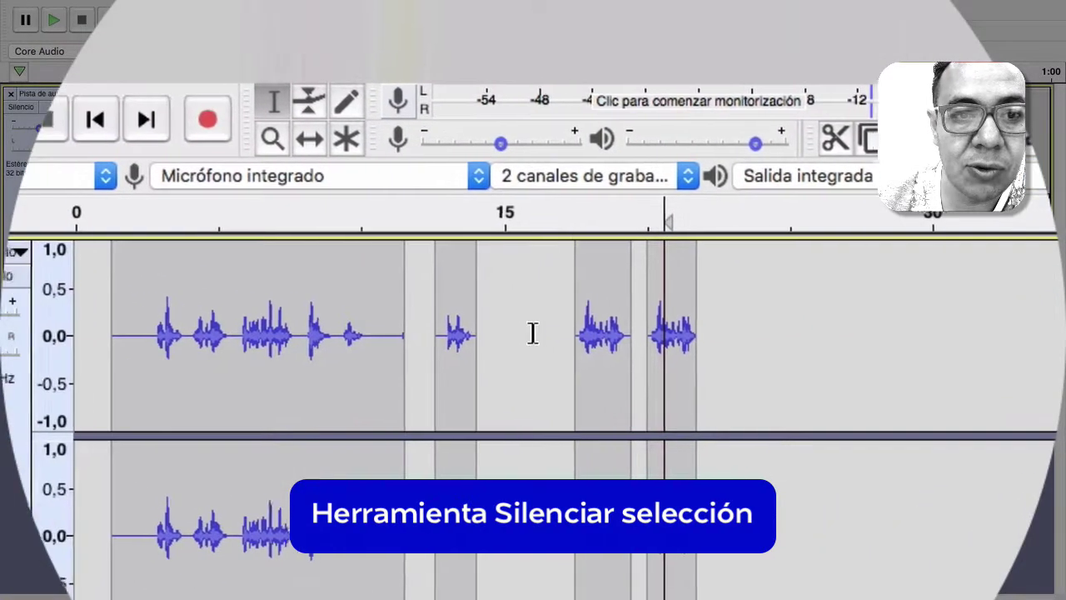
left_click(350, 319)
left_click_drag(533, 331, 490, 332)
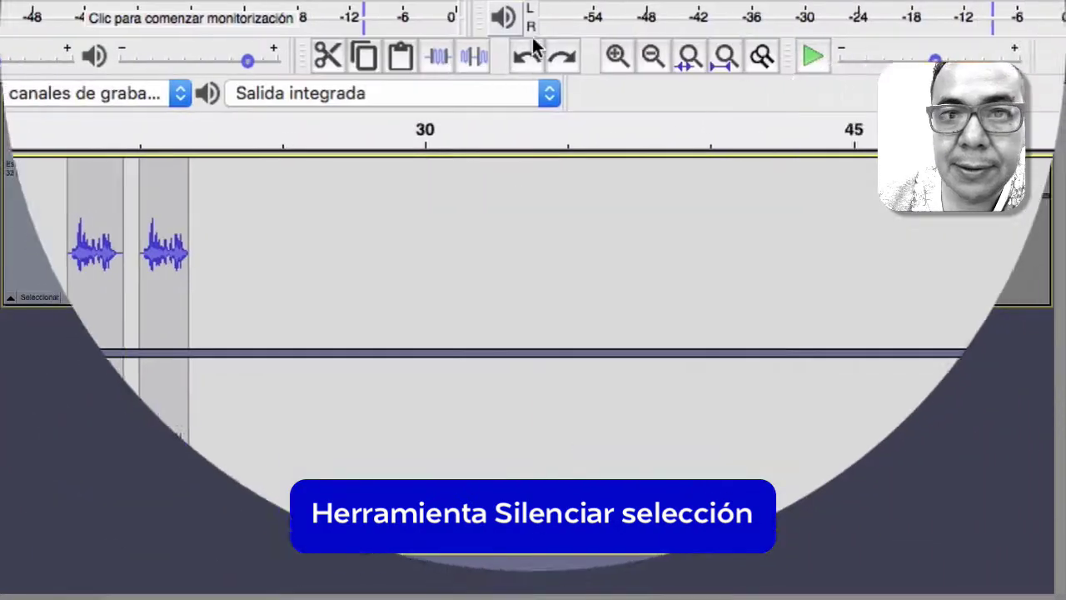
left_click(1030, 150)
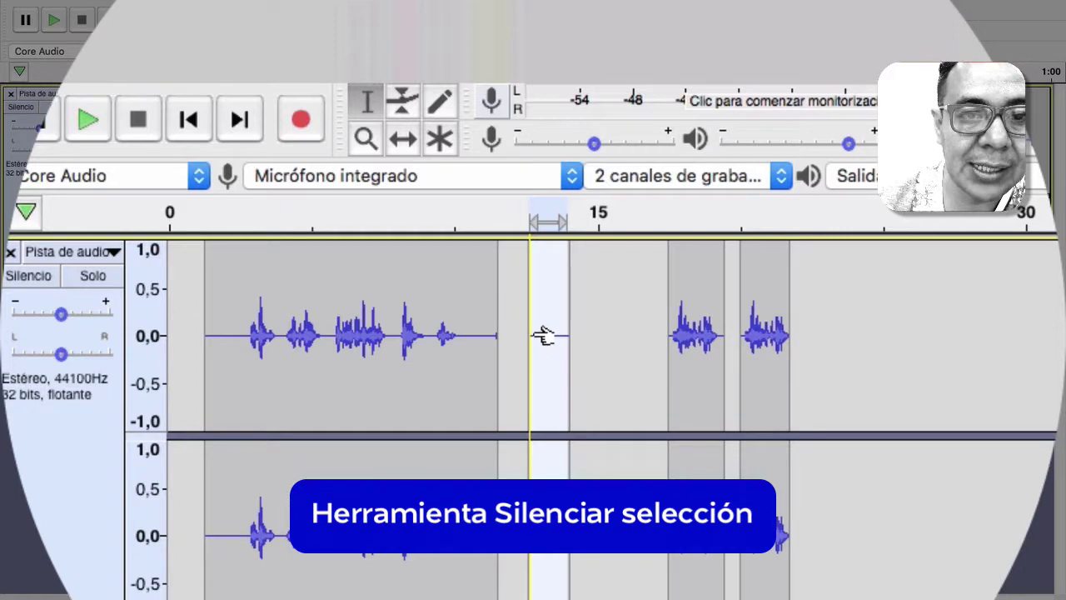
Select the spoken part of the last clip, from about 20.25 s to its end, and zoom to the selection.
left_click(740, 358)
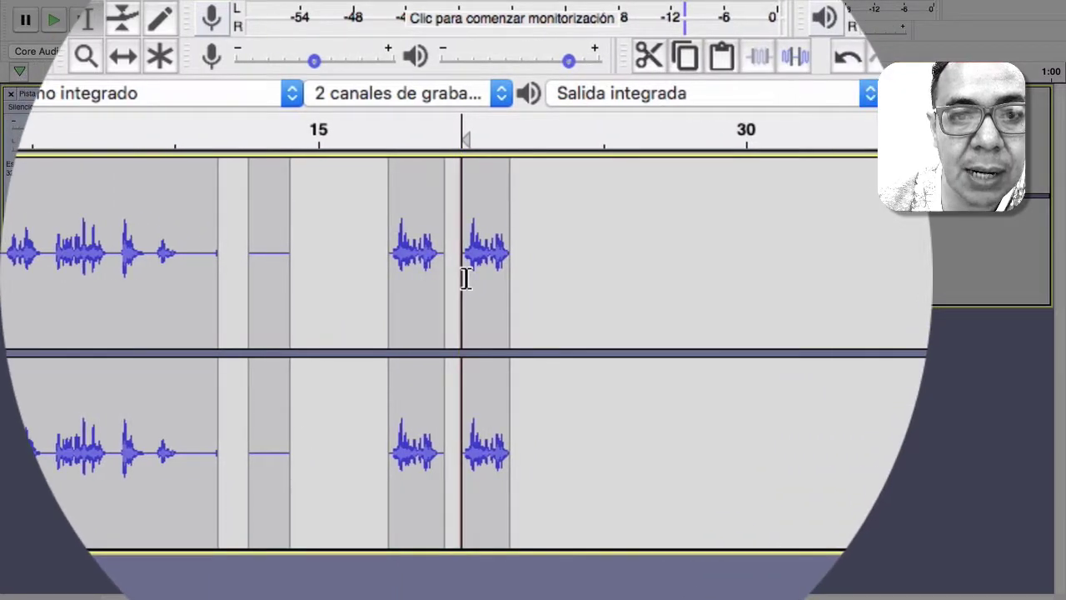
double_click(465, 280)
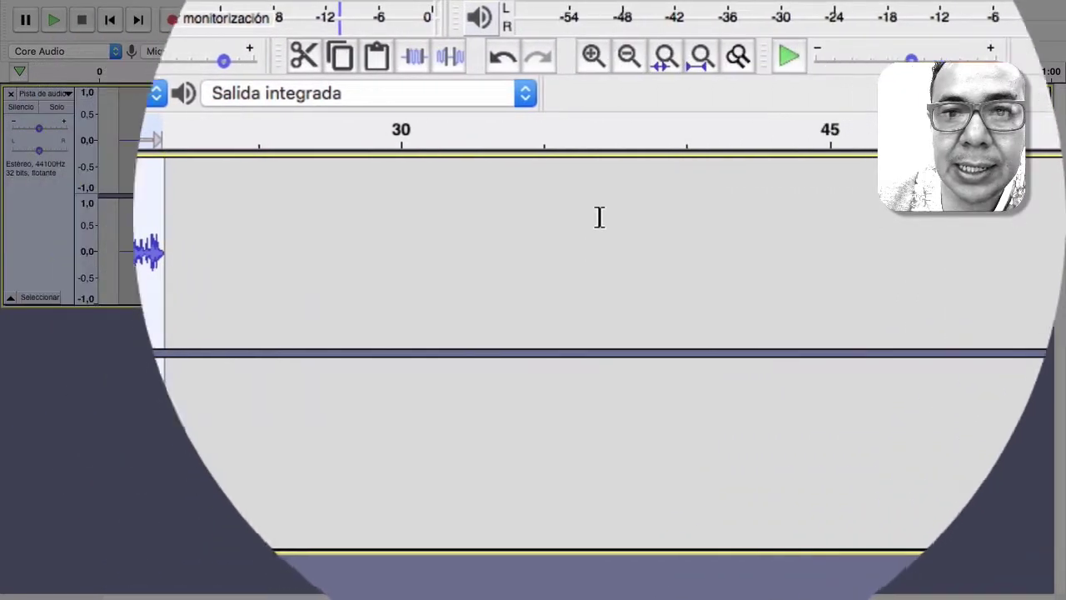
left_click(599, 60)
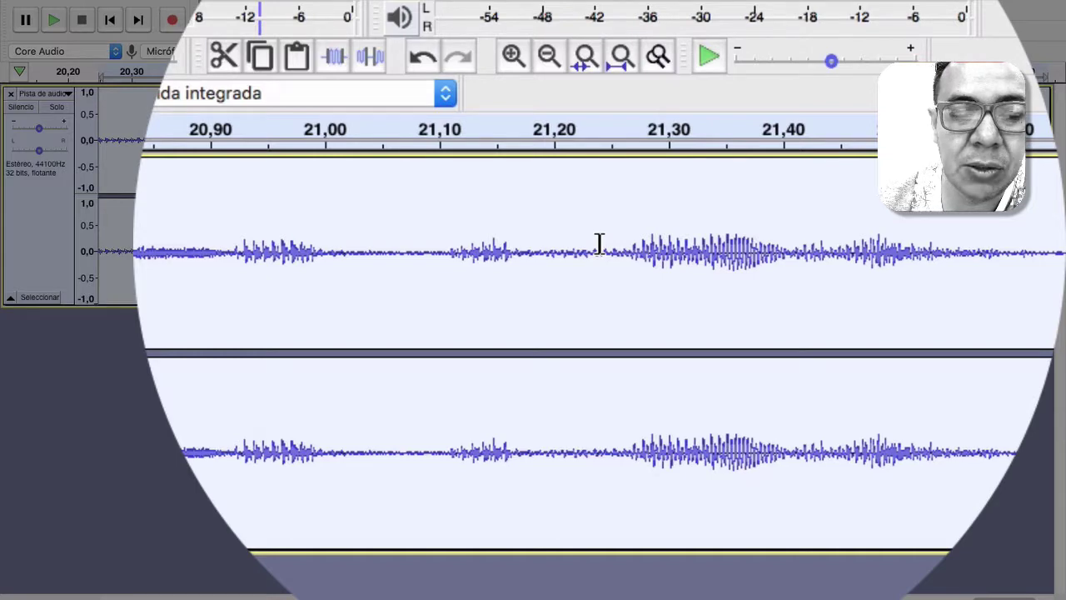
Examine the magnified waveform of the last two clips along the timeline, then fit the whole project in view.
scroll(600, 243, "left", 15)
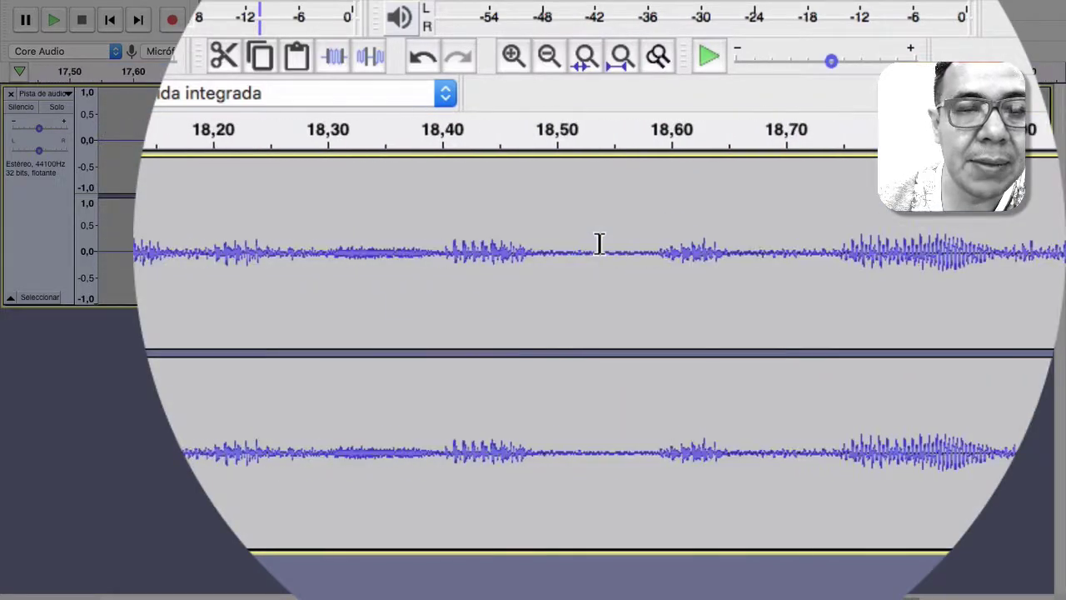
scroll(600, 243, "left", 6)
scroll(599, 243, "right", 18)
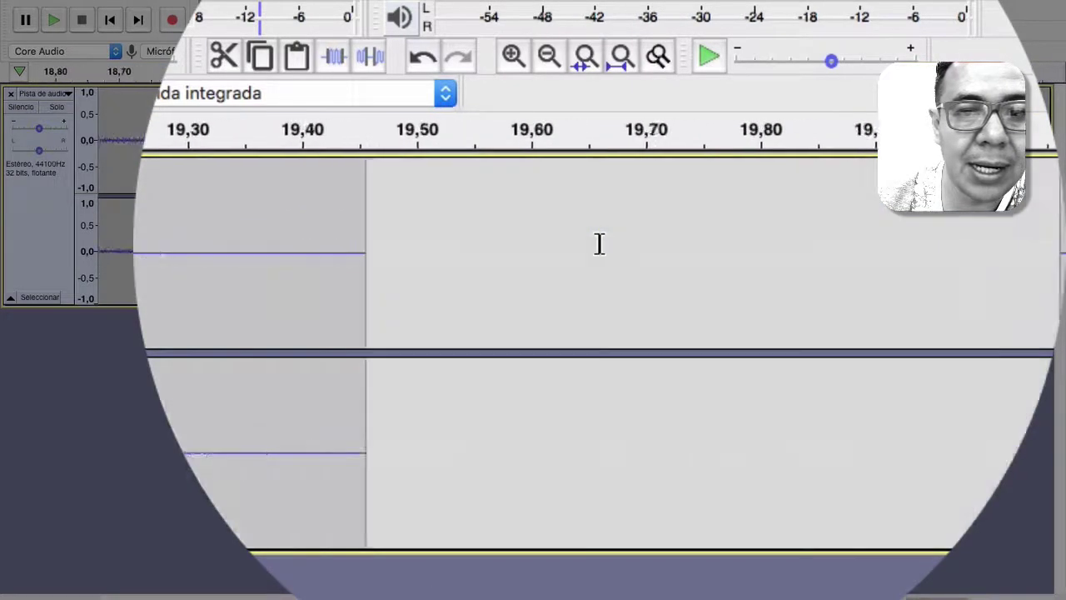
scroll(600, 243, "right", 2)
scroll(599, 243, "left", 4)
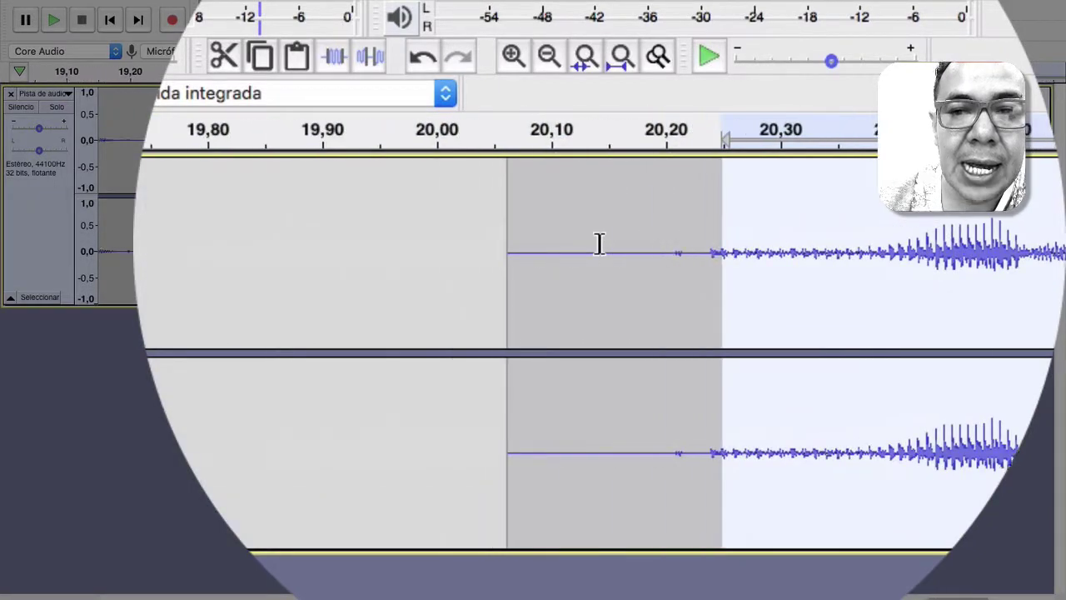
scroll(600, 243, "right", 6)
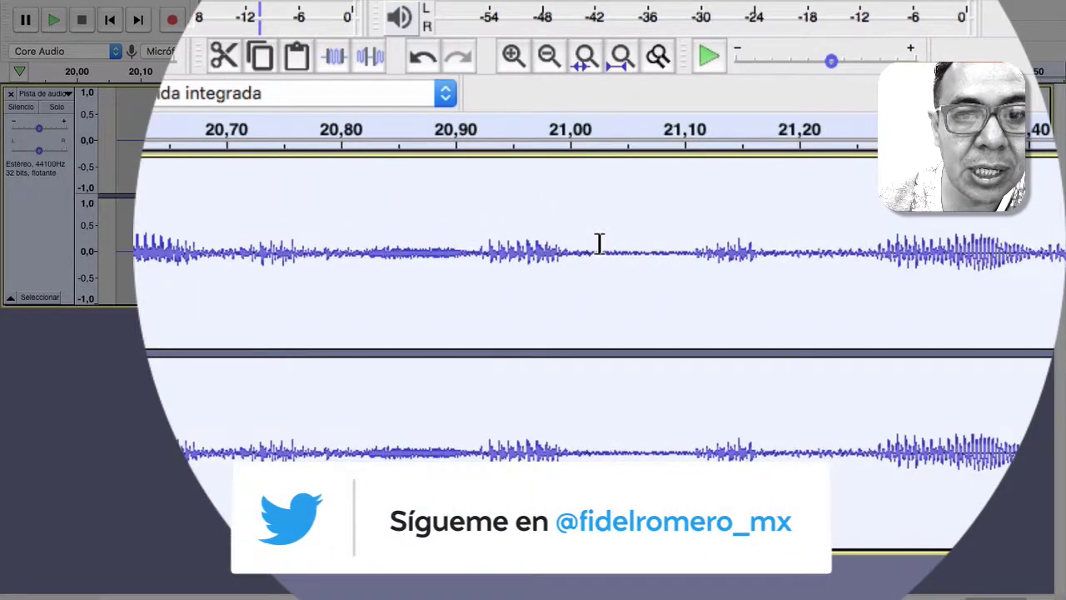
scroll(599, 243, "right", 1)
scroll(600, 243, "left", 4)
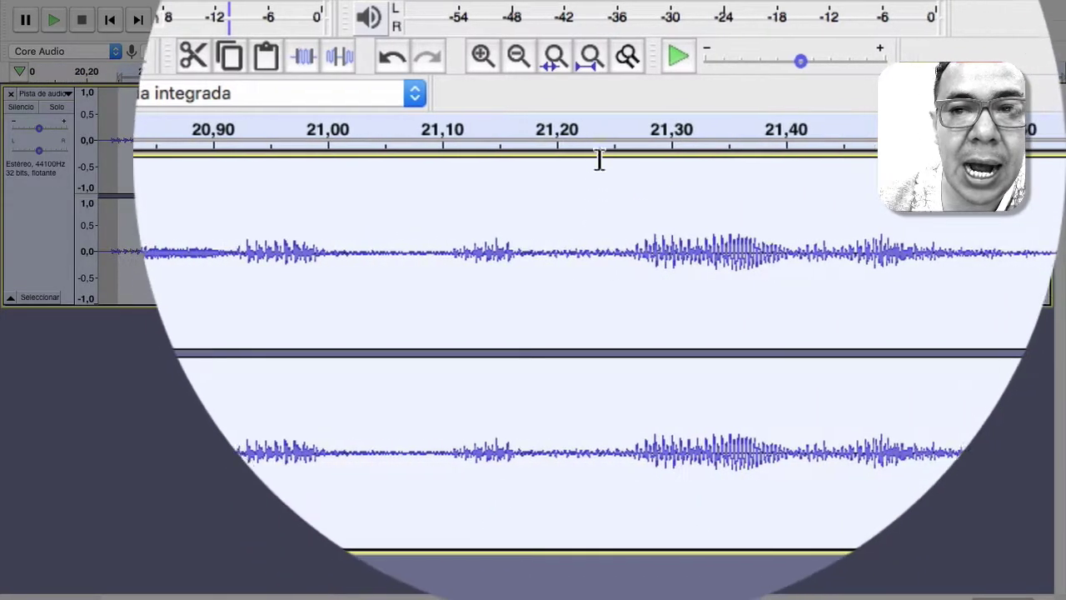
left_click(599, 65)
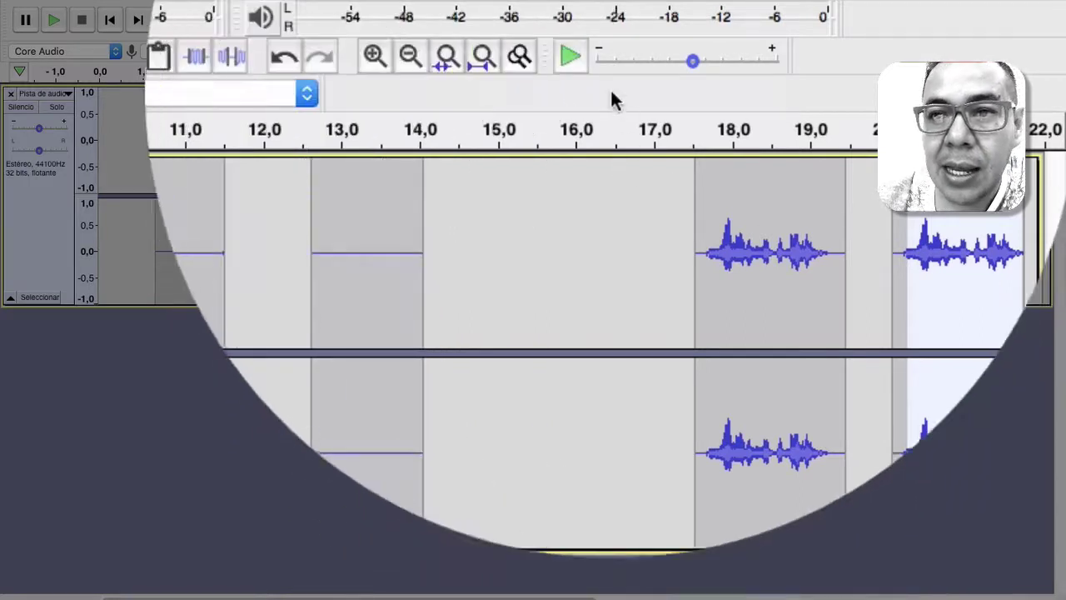
Play the track at the set speed, then lower the playback speed to 0.79x and play it again.
left_click(597, 56)
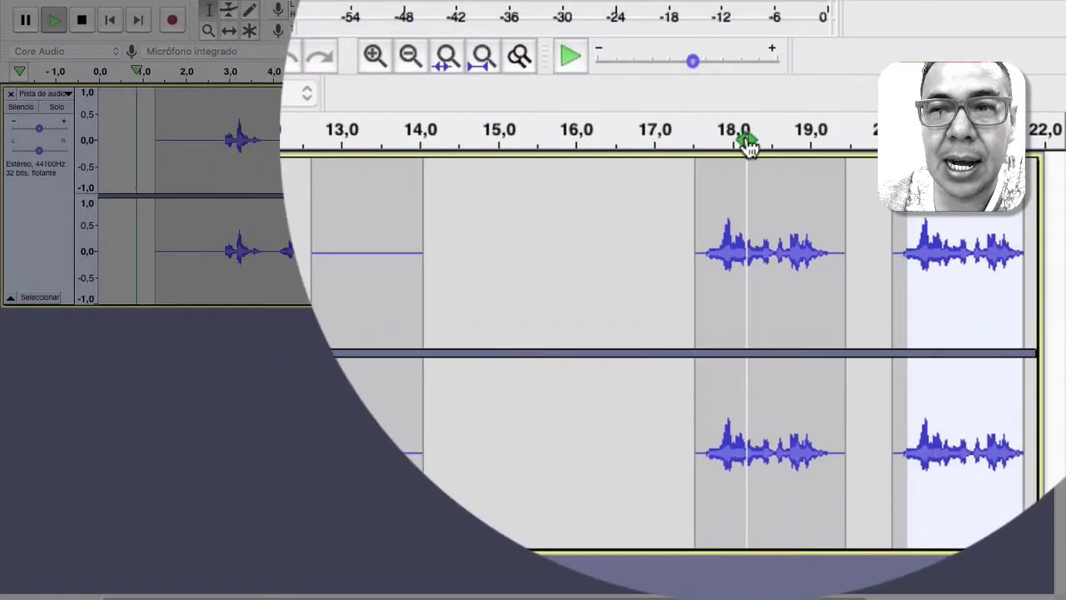
left_click_drag(689, 60, 643, 61)
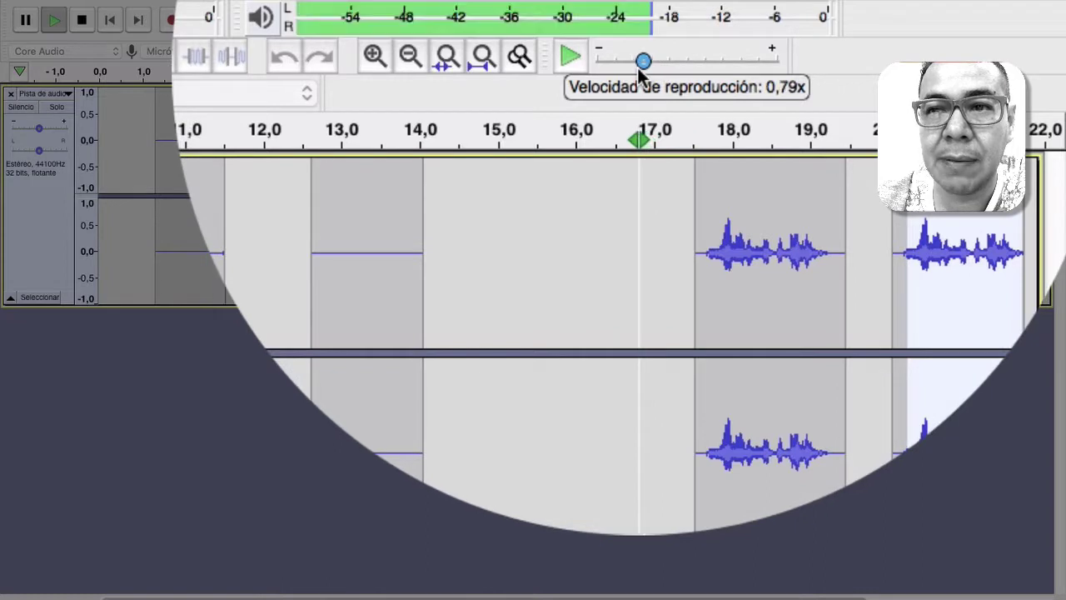
left_click(573, 57)
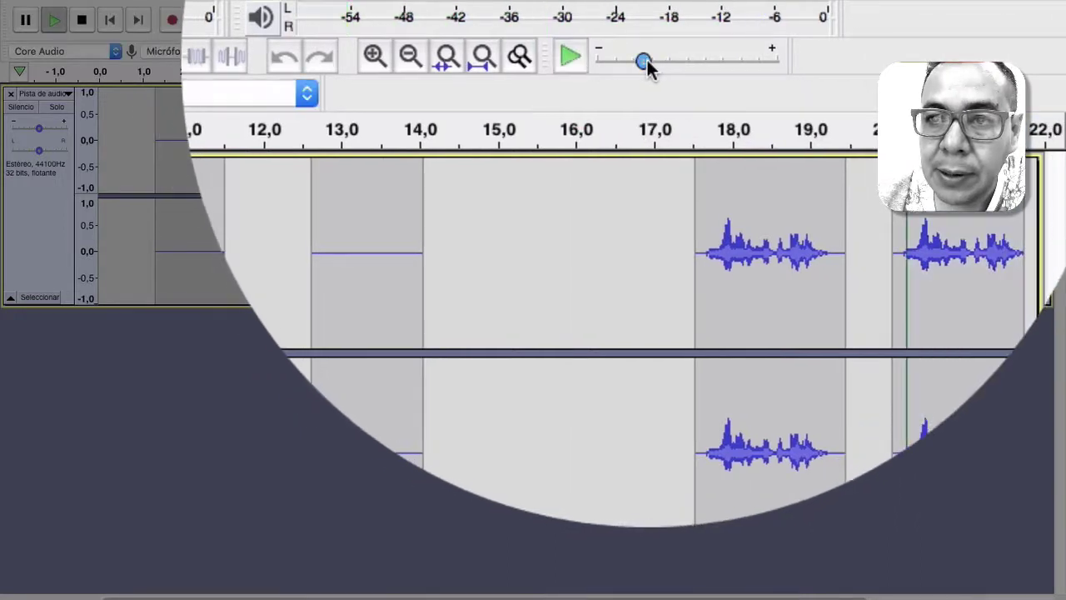
Reduce the playback speed further below 0.79x and play the track at the slower speed.
mouse_move(662, 63)
left_click_drag(641, 65, 627, 63)
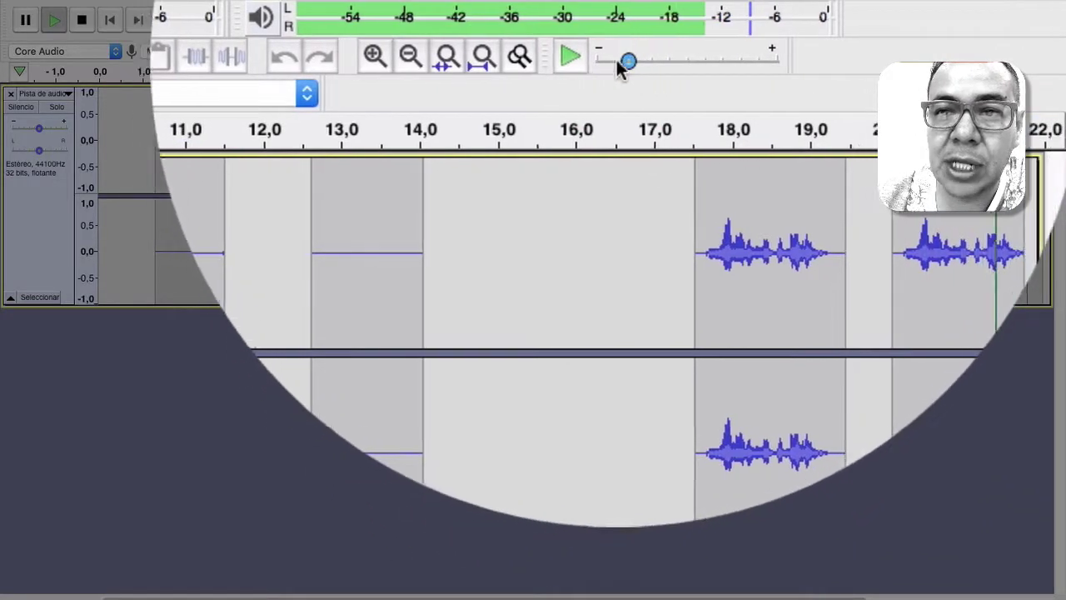
left_click(572, 60)
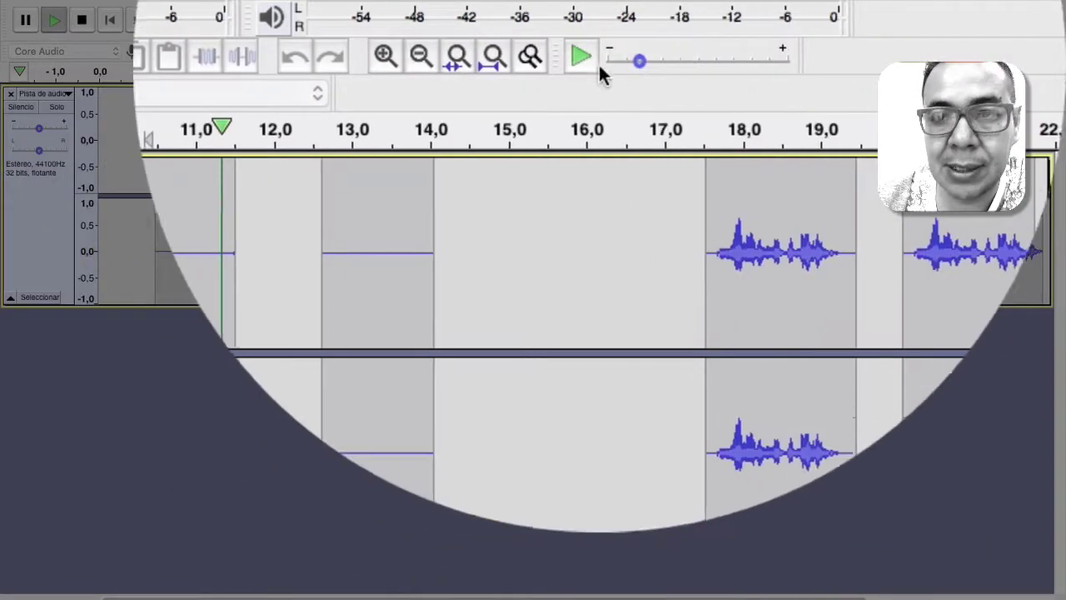
left_click(599, 59)
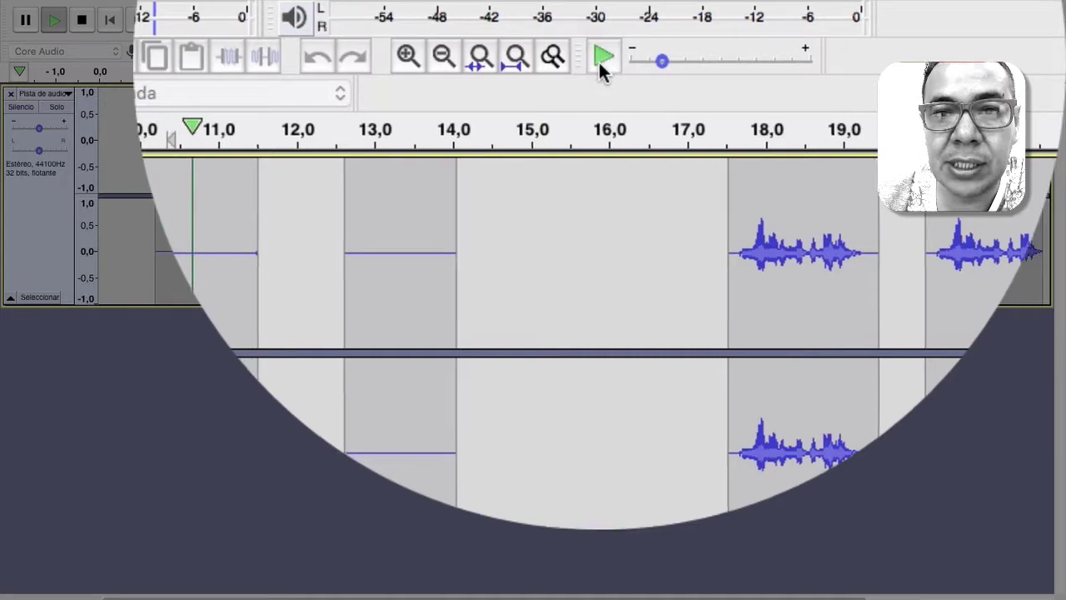